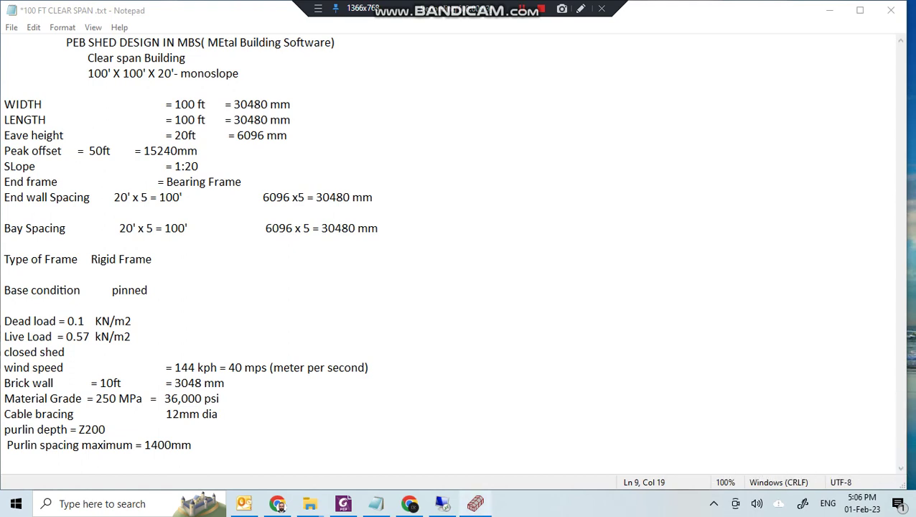
Bring the Building Input Editor back over Notepad and check the length value in the notes.
click(475, 503)
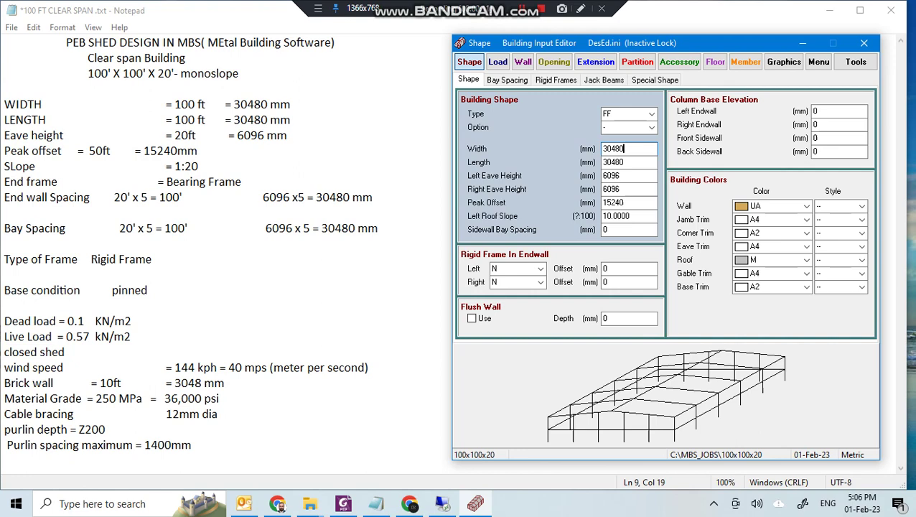
click(202, 120)
Check the 30480 mm length, eave height, peak offset and roof slope against the notes.
double_click(252, 120)
click(291, 120)
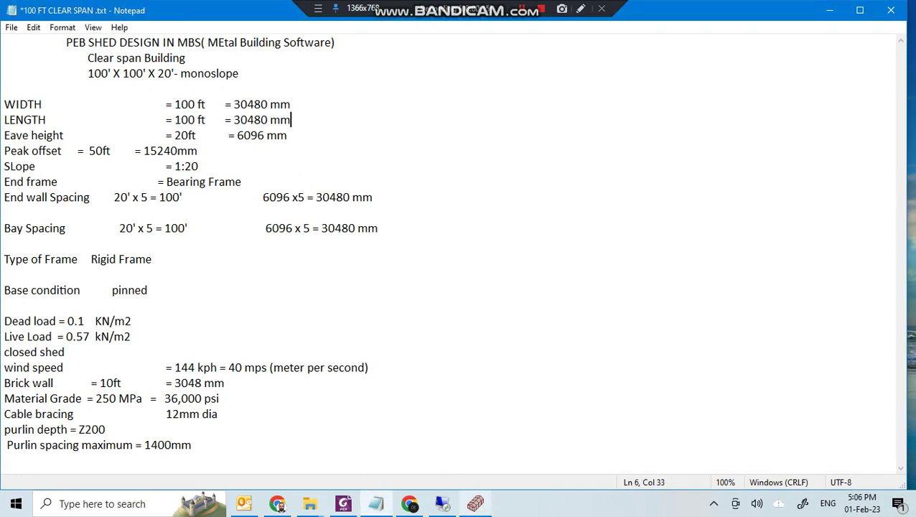
click(476, 503)
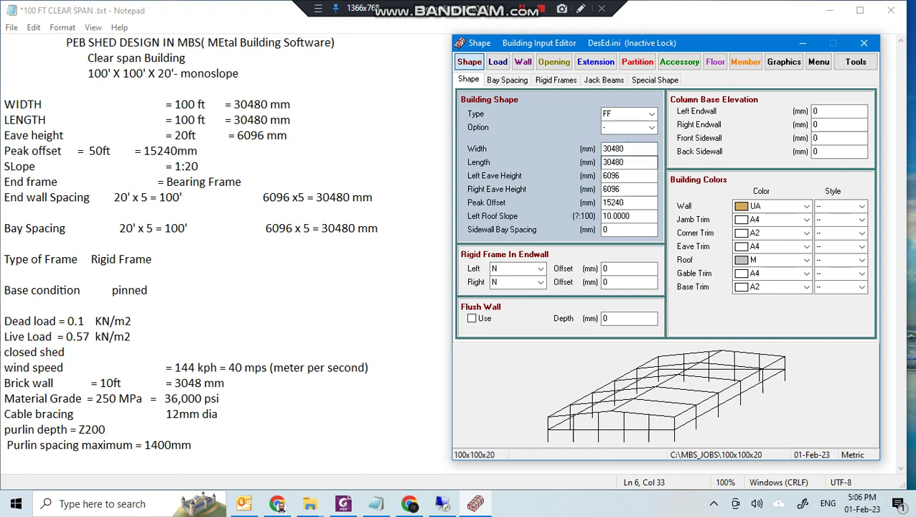
key(Tab)
key(Tab)
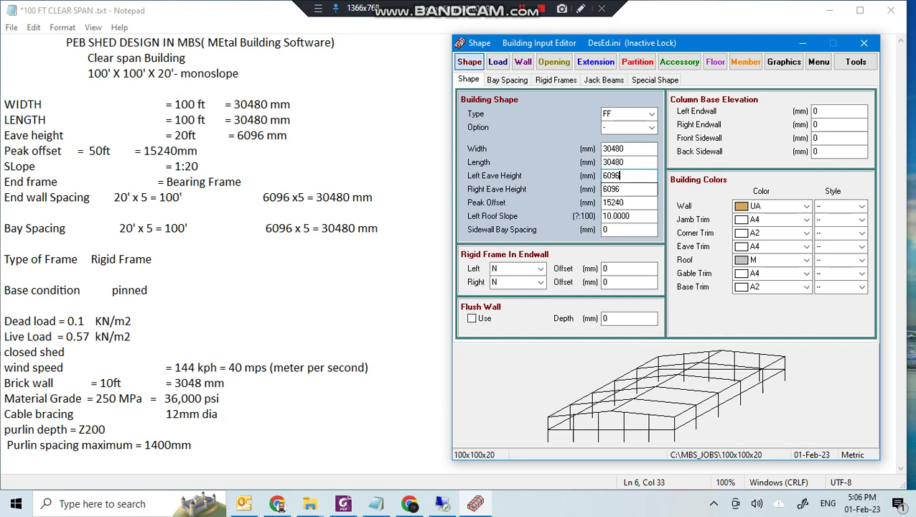
key(Tab)
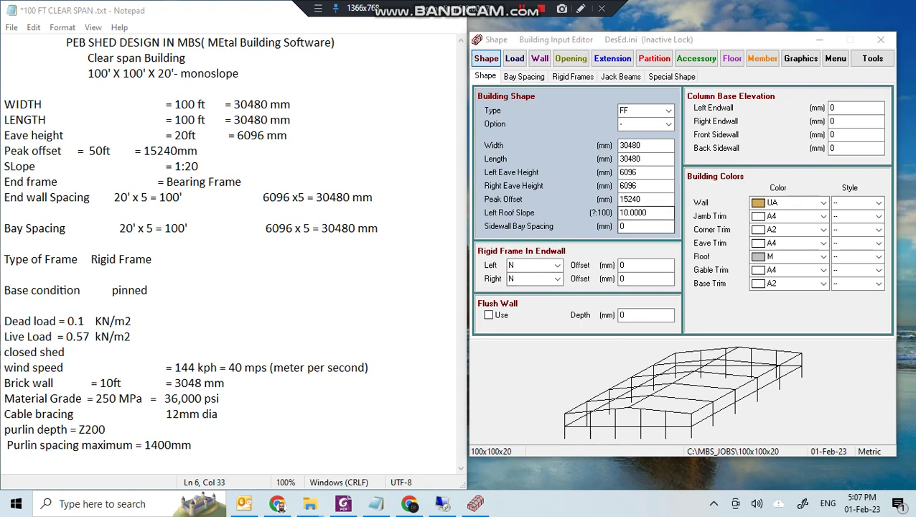
click(635, 212)
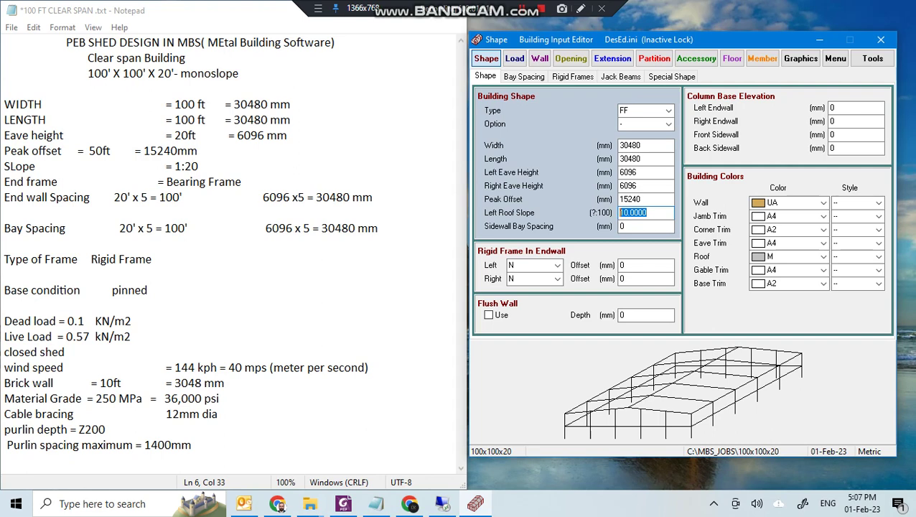
Correct the slope in the notes to 1:10 and view the five 6096 mm bay spacings.
click(185, 166)
click(185, 166)
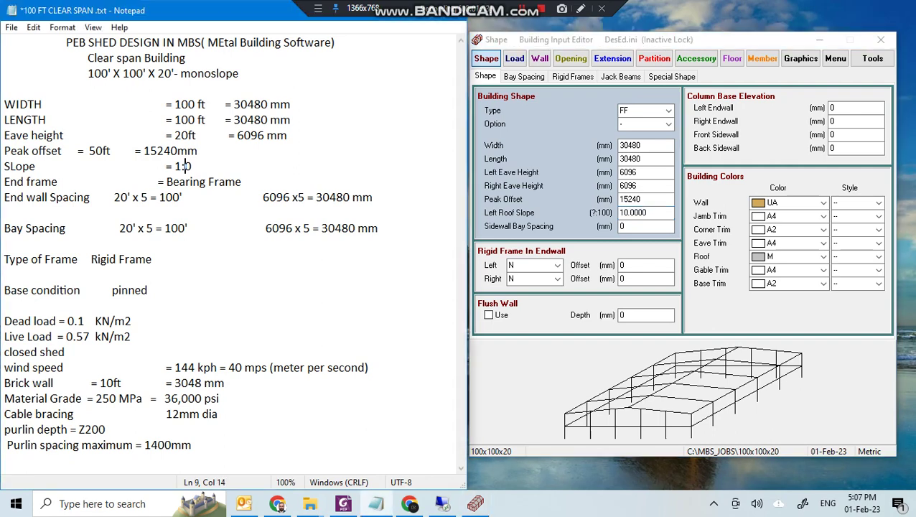
text(1)
click(524, 76)
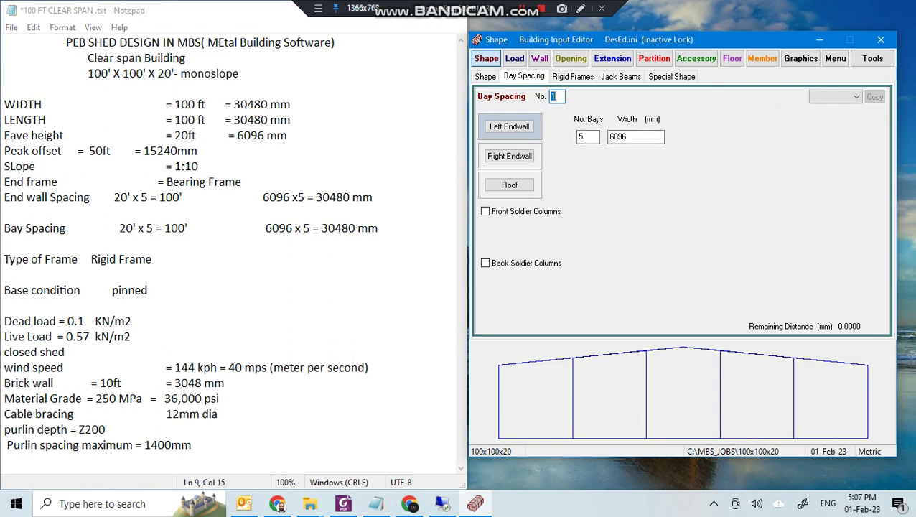
Review the right endwall and roof bay spacing, then show the RF frame settings on lines 2–5.
click(24, 197)
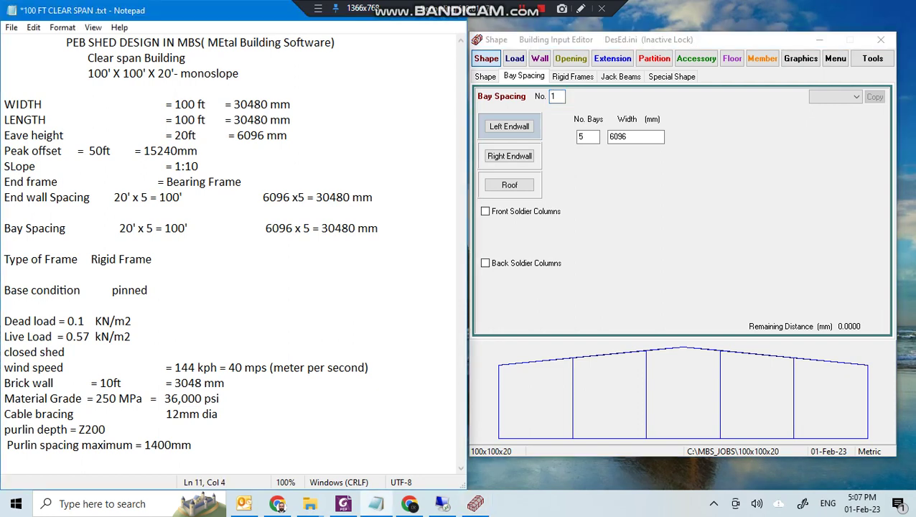
click(509, 156)
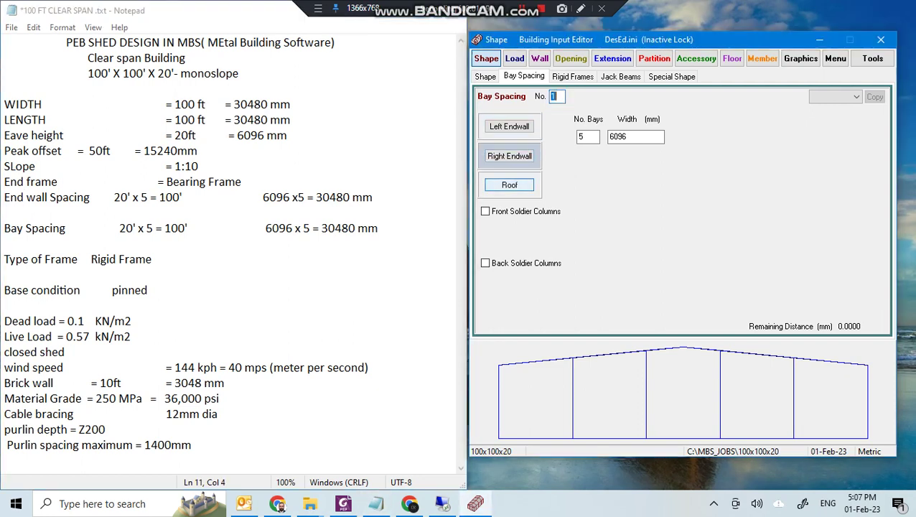
click(509, 185)
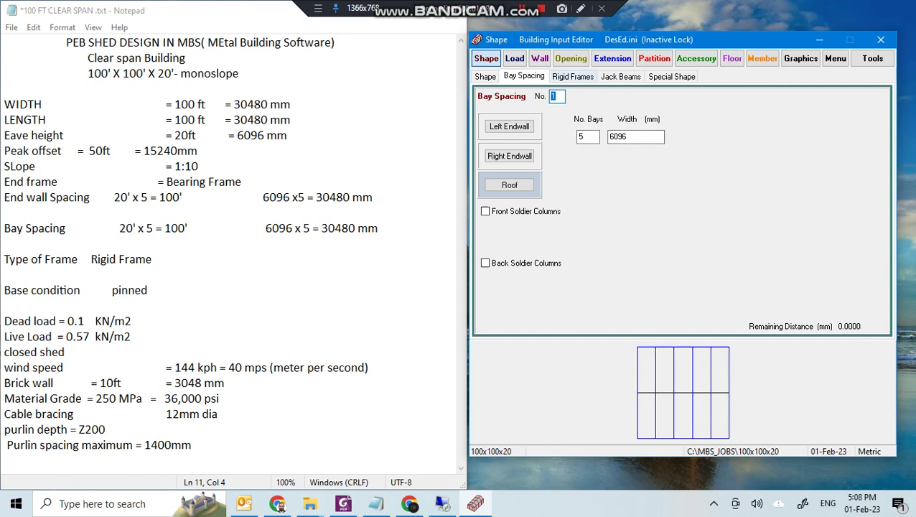
key(ctrl+Tab)
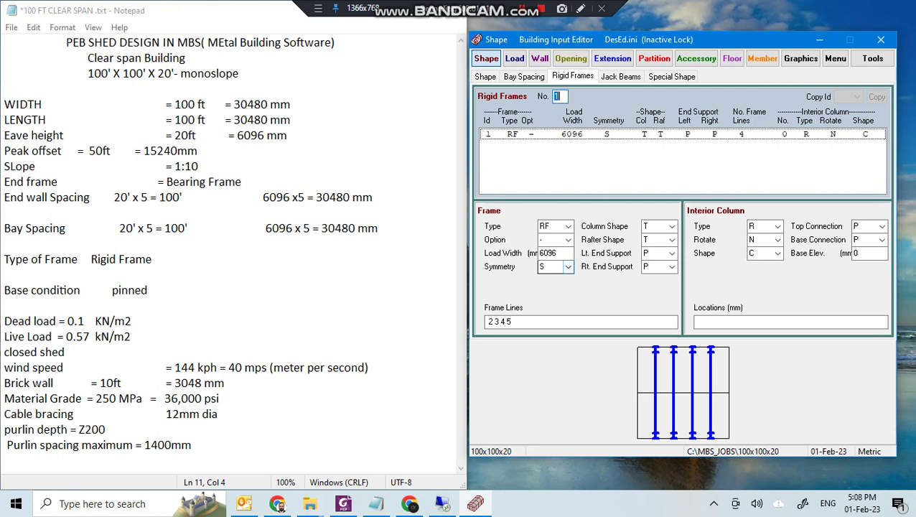
Make the rigid frame symmetric (S) with P - Pinned left and right end supports.
click(568, 266)
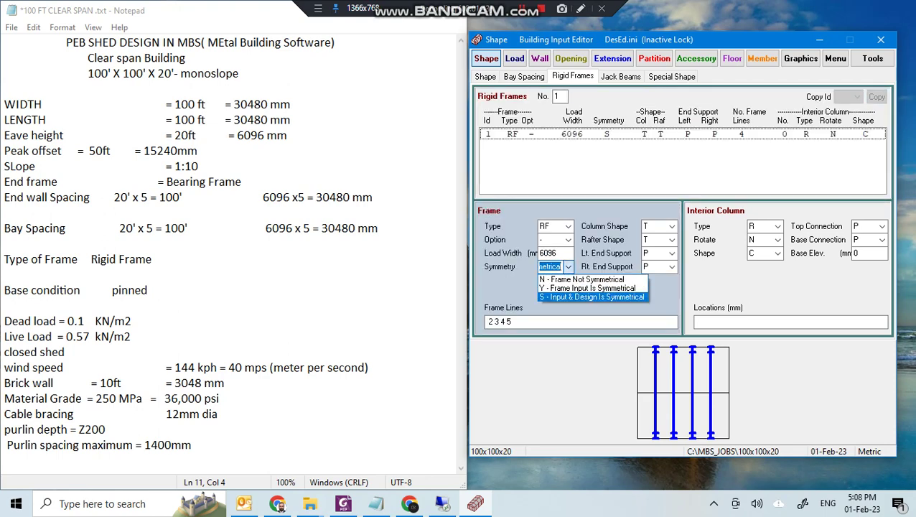
key(Return)
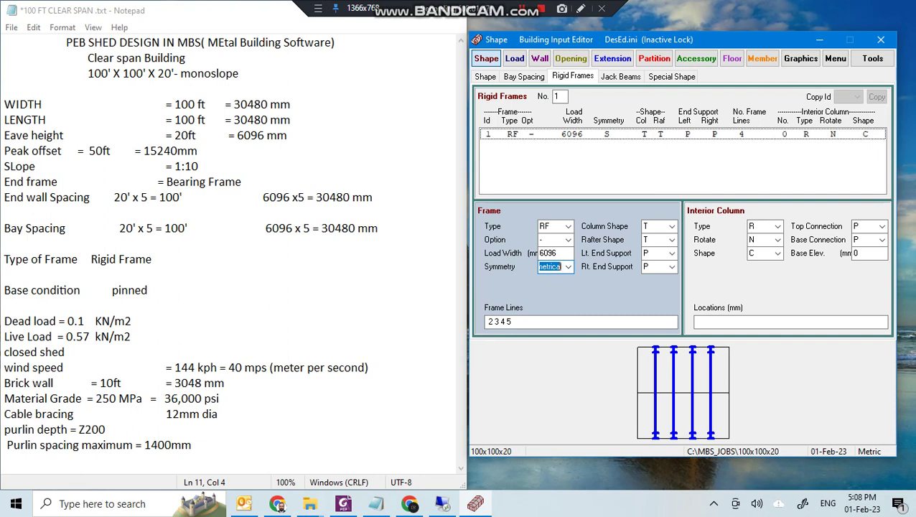
key(Tab)
key(alt+Down)
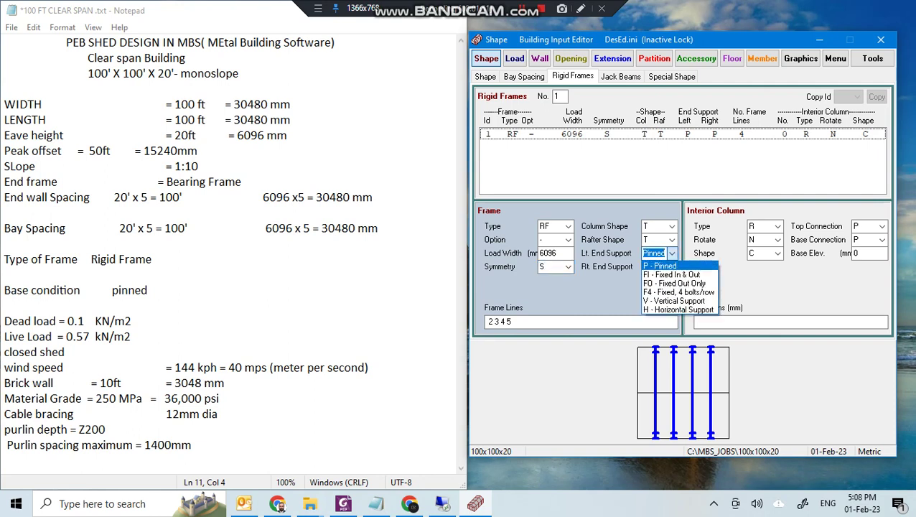
key(Return)
key(Tab)
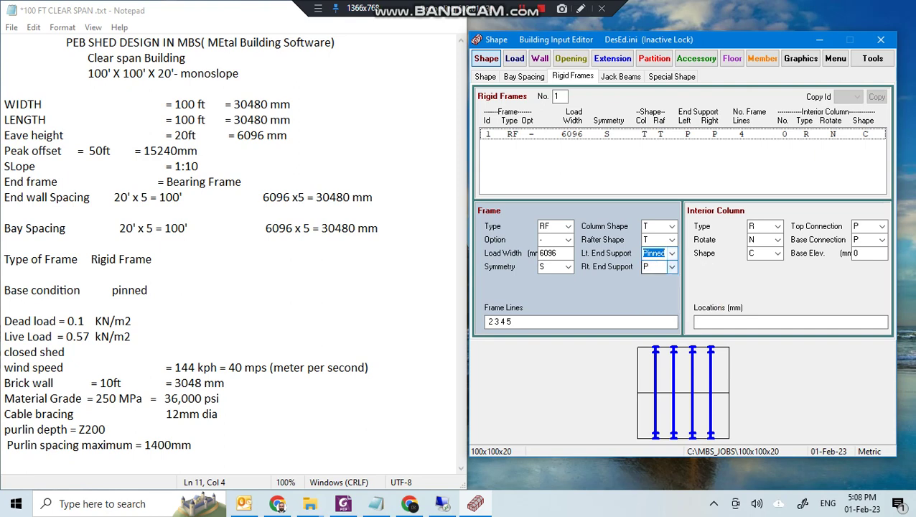
key(alt+Down)
key(Return)
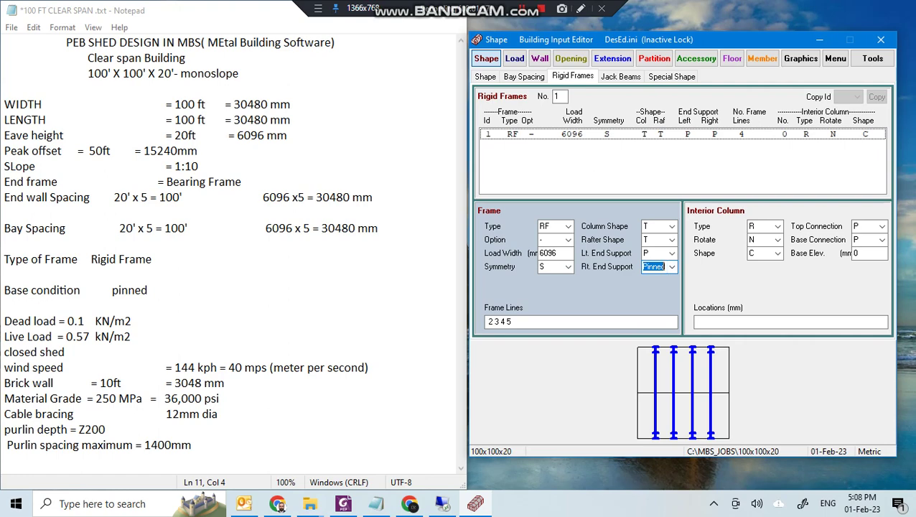
Confirm the pinned base condition in the notes and dismiss the exception warning.
click(67, 290)
drag(148, 290, 112, 290)
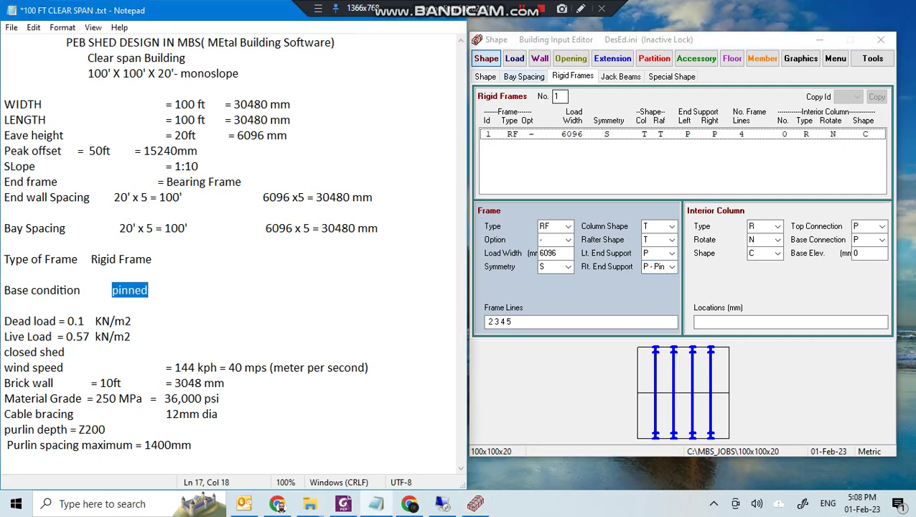
key(alt+Tab)
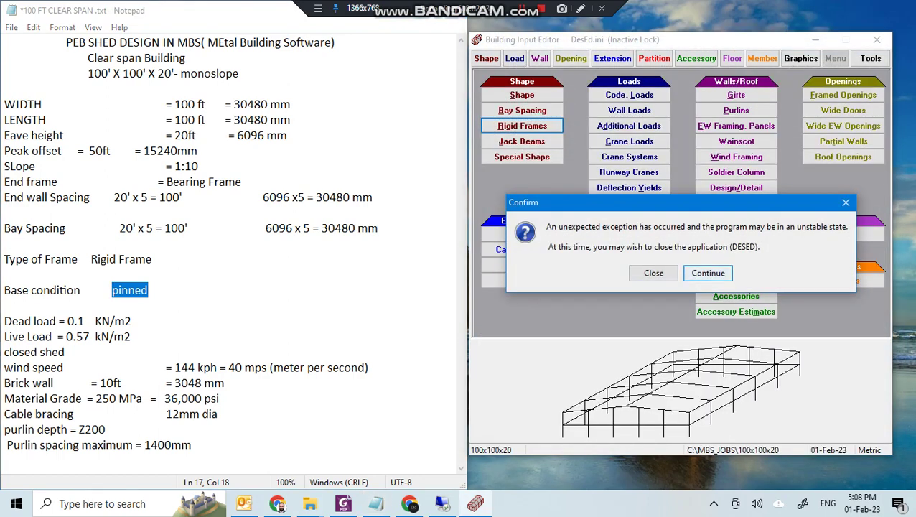
click(706, 273)
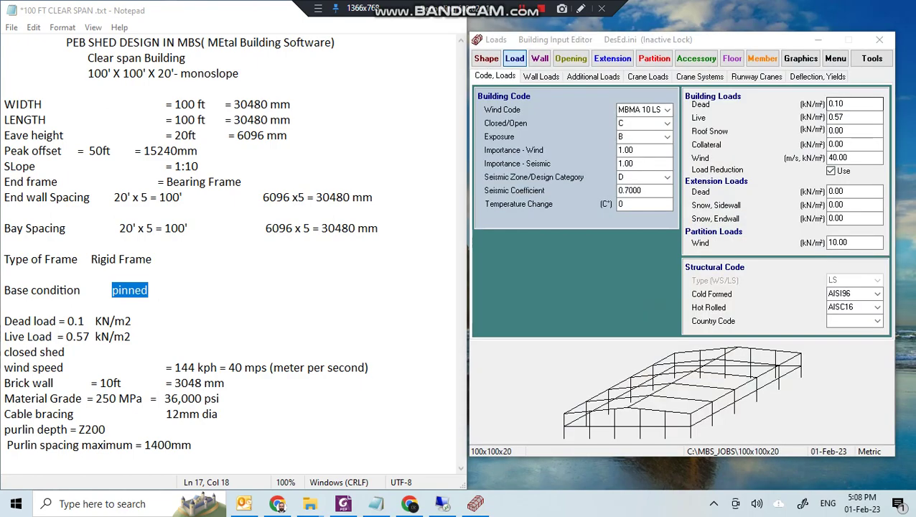
Review the 0.10 dead, 0.57 live kN/m² and 40 m/s wind loads, then deflection limits and yields.
key(Tab)
key(alt+Tab)
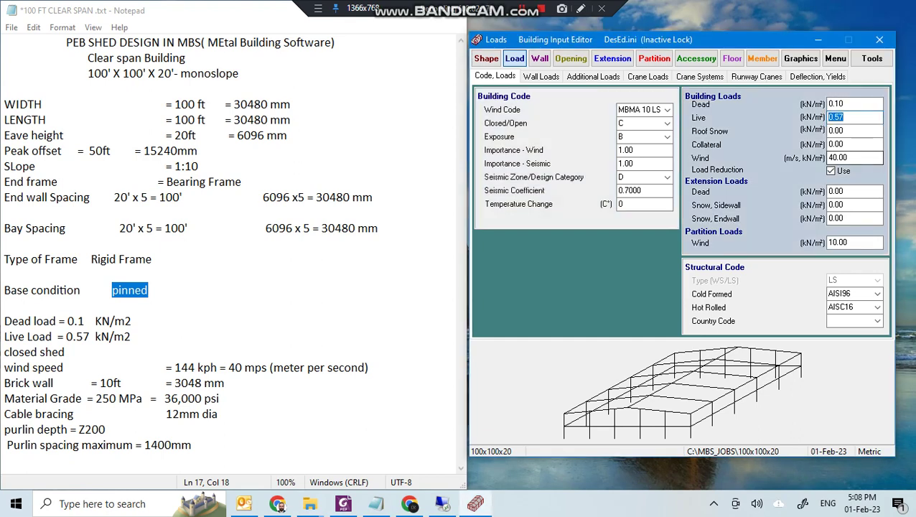
key(Tab)
key(Tab)
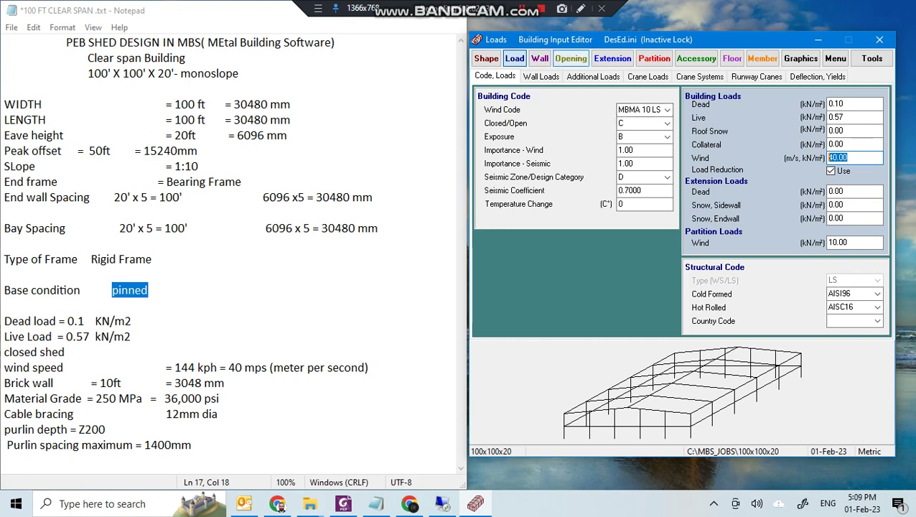
key(ctrl+Tab)
key(ctrl+shift+Tab)
key(ctrl+shift+Tab)
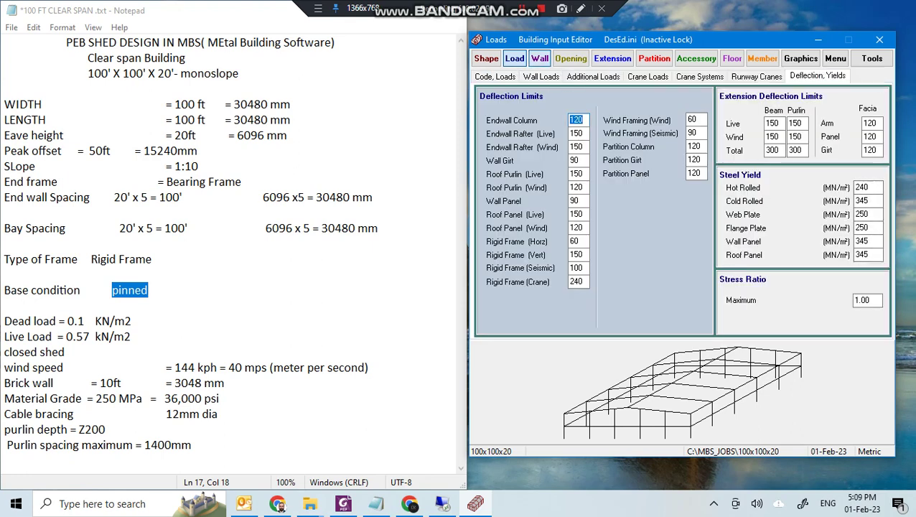
Close the Loads window and reopen the editor on the wall girt settings.
key(Escape)
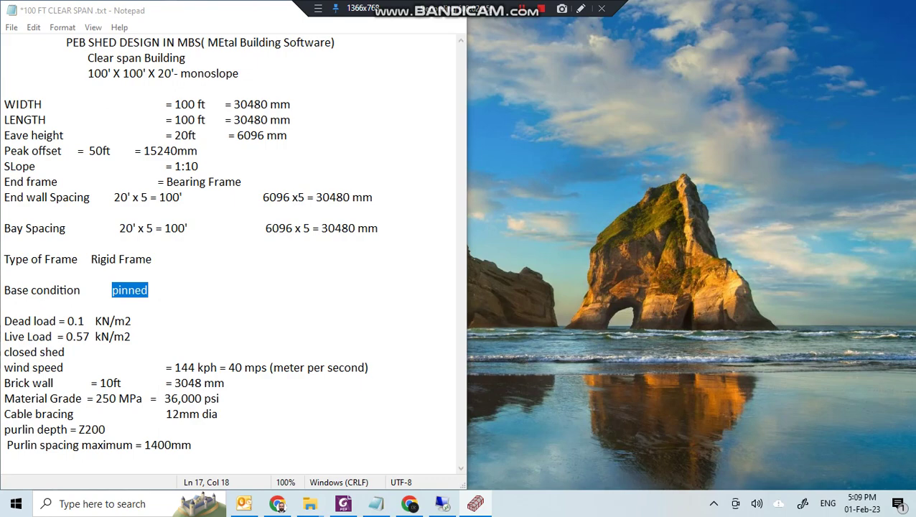
click(441, 504)
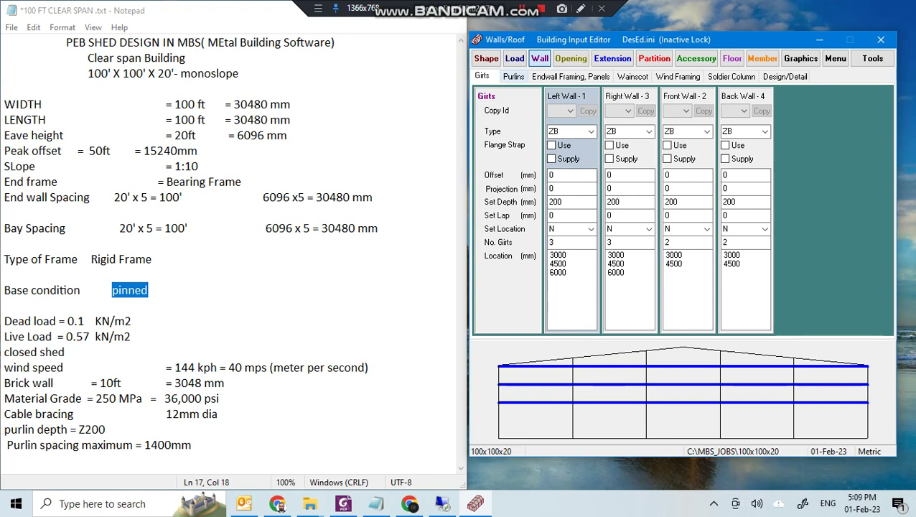
Review the purlin depth and maximum spacing settings.
key(ctrl+Tab)
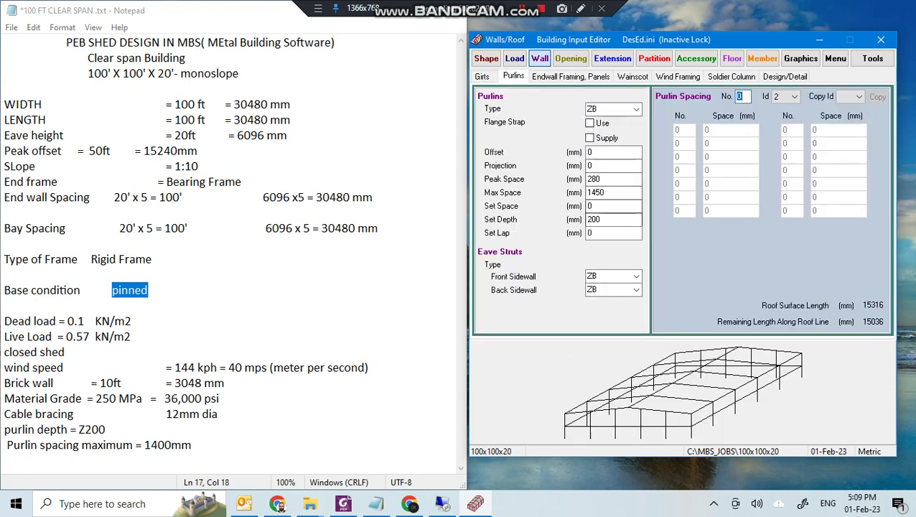
key(shift+Tab)
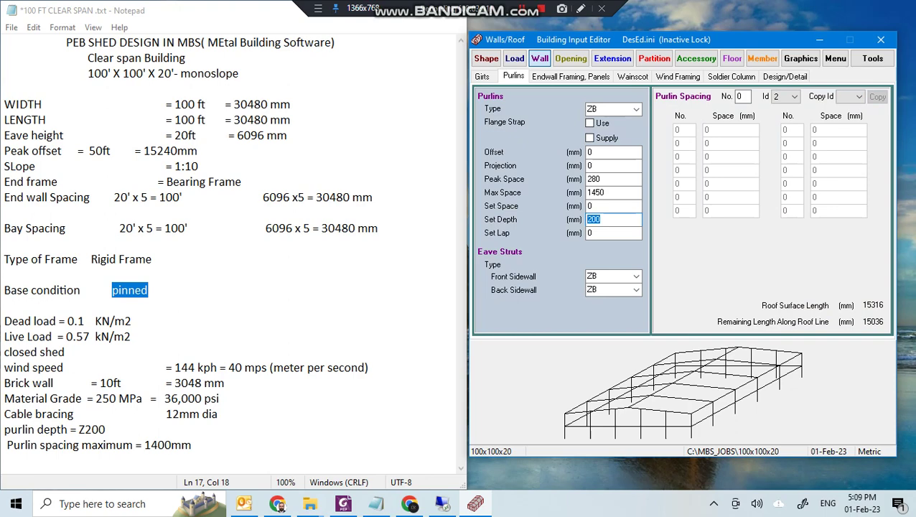
key(shift+Tab)
key(shift+Tab)
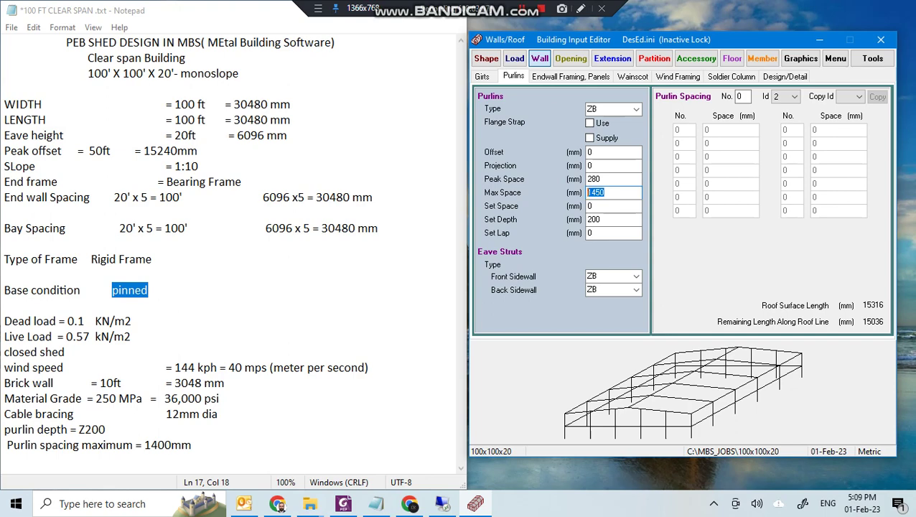
Keep welded plate, 250 mm deep endwall corner columns and show the wind framing settings.
key(ctrl+Tab)
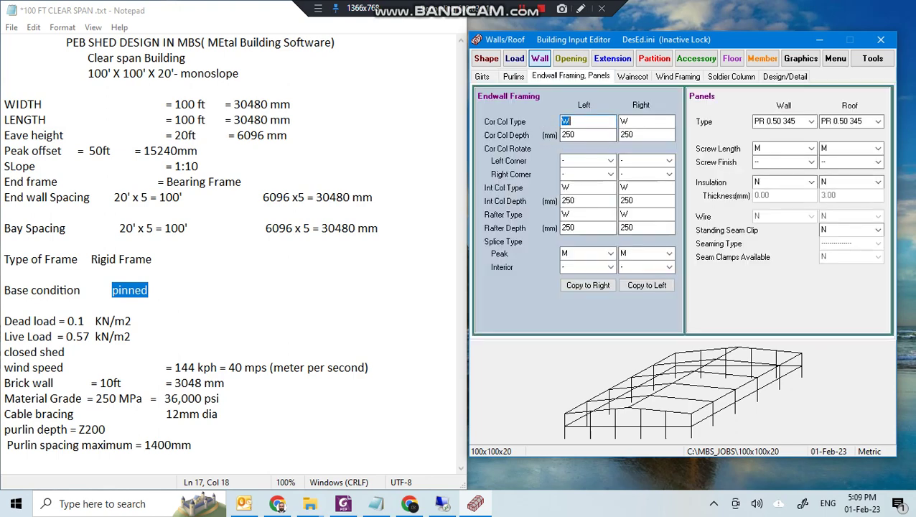
key(Tab)
key(Tab)
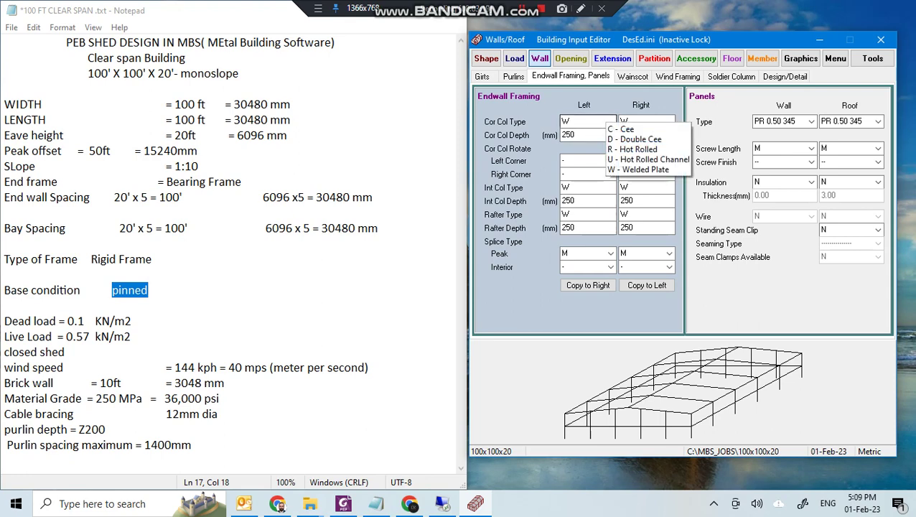
key(Return)
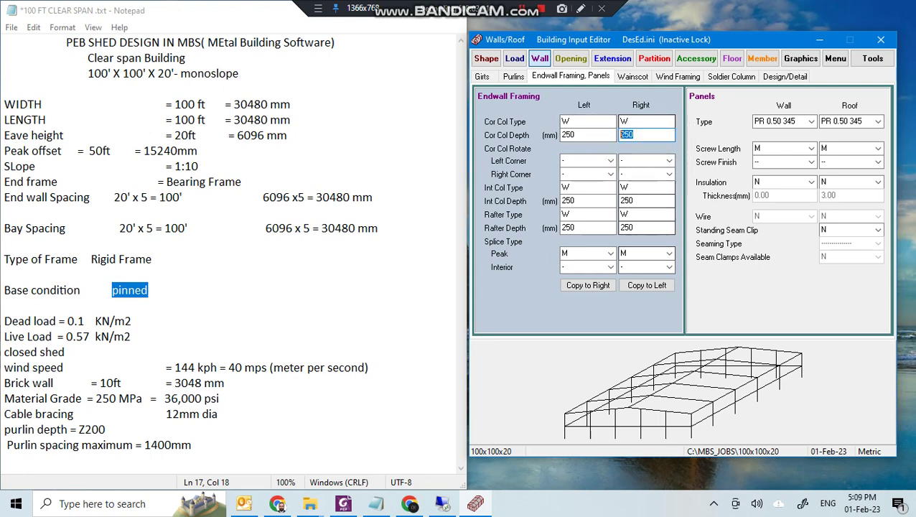
key(ctrl+Tab)
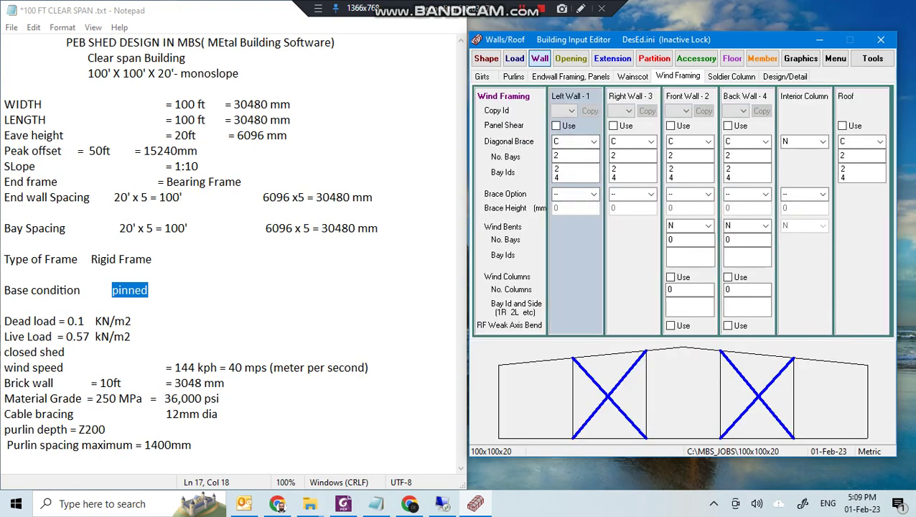
Review the bay 2 and 4 bracing on the left, right, front and back walls, then close Walls/Roof.
key(Tab)
key(Return)
key(Tab)
key(Tab)
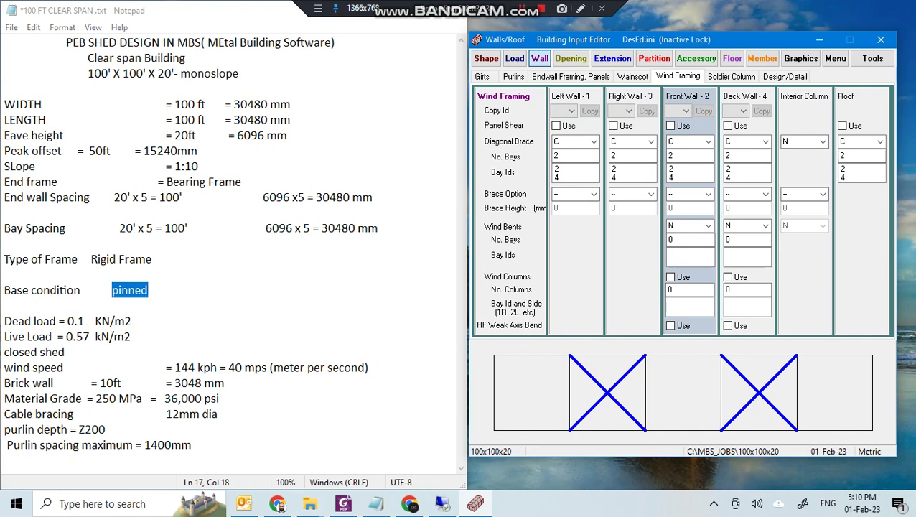
key(Tab)
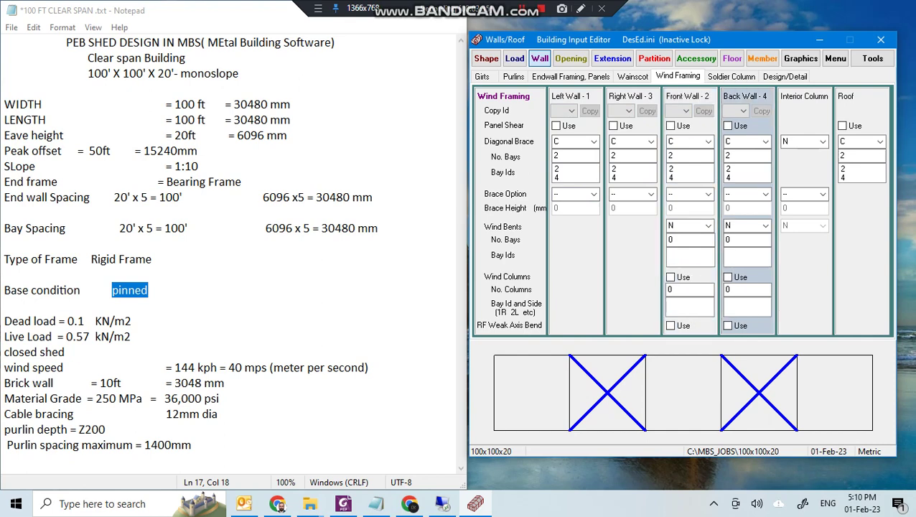
key(Tab)
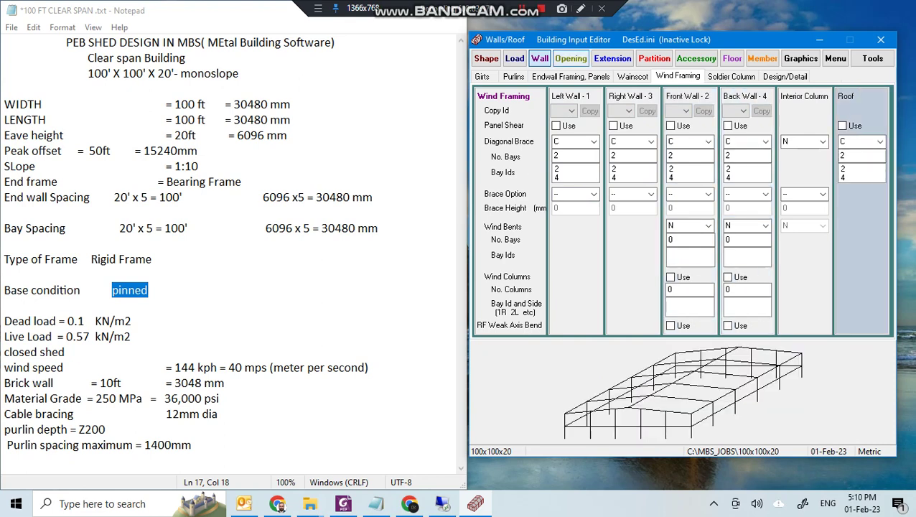
key(alt+F4)
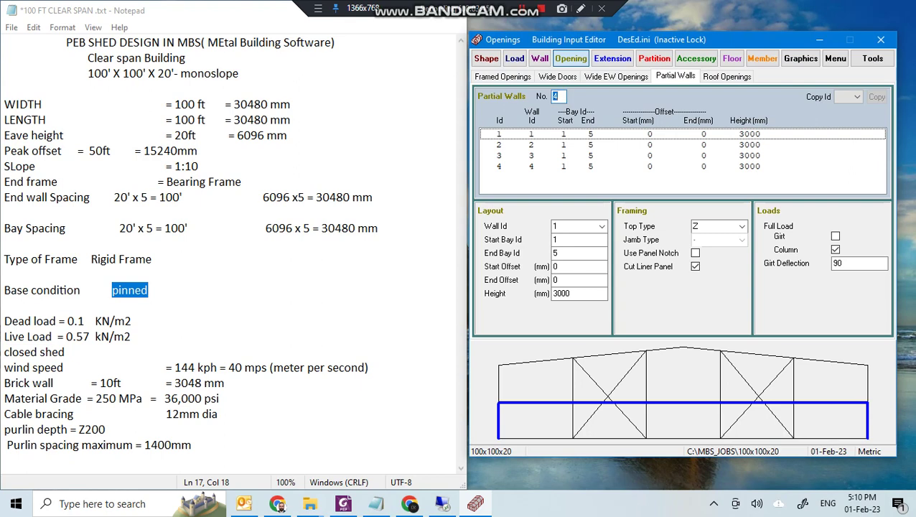
Review the four 3000 mm partial walls over bays 1–5, keeping Left Endwall first, and close Openings.
key(Tab)
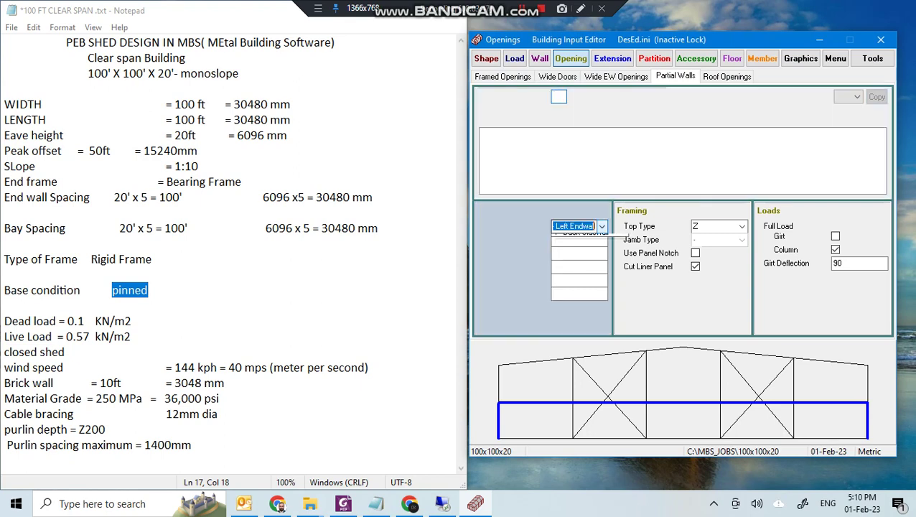
key(alt+Down)
key(Return)
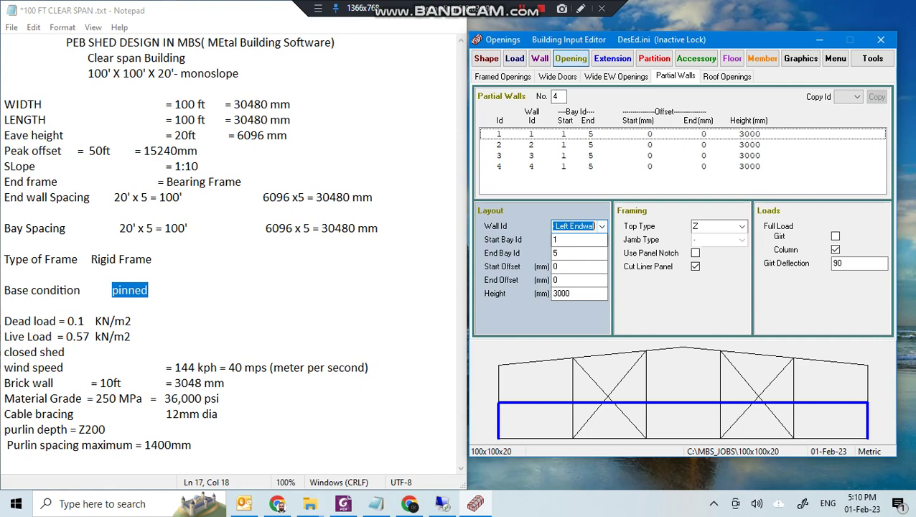
key(Tab)
key(Tab)
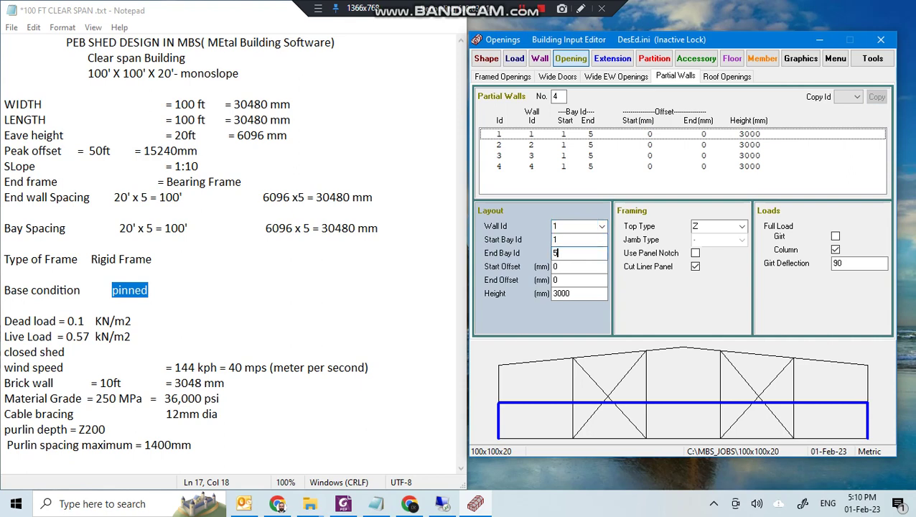
key(Tab)
key(Tab)
key(Tab)
key(Return)
key(Down)
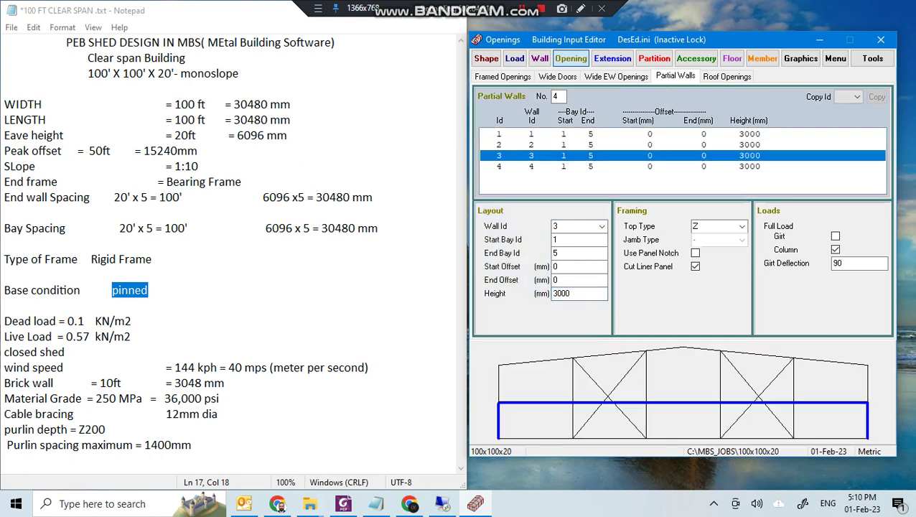
key(Down)
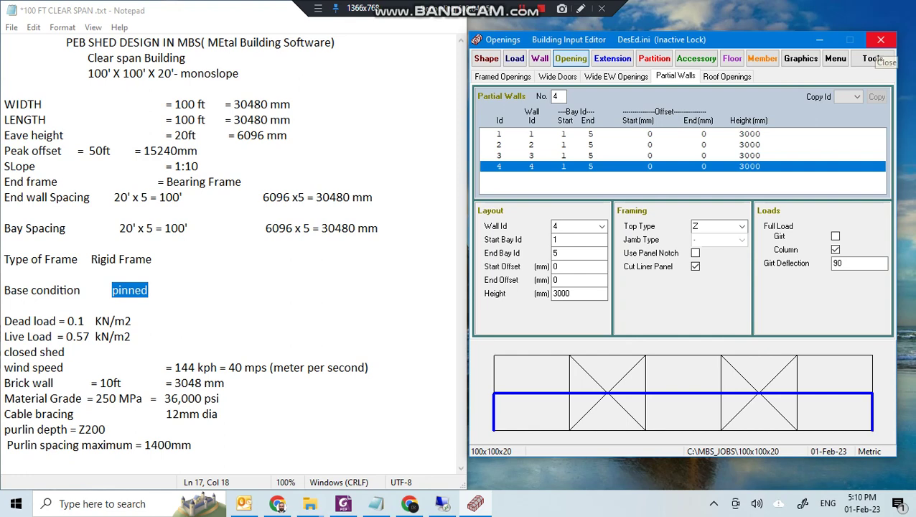
click(881, 40)
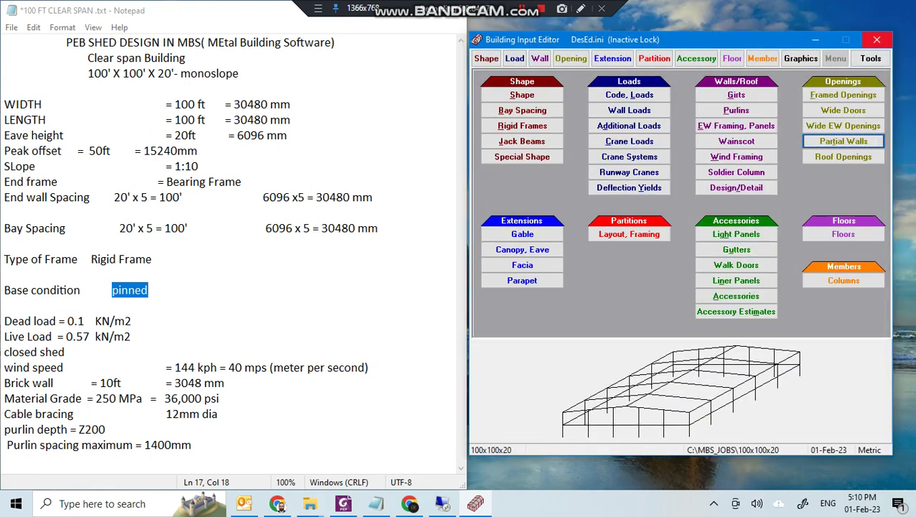
Close the input editor, answering the save prompt, and view the RfDes-1 rigid frame design input.
click(877, 40)
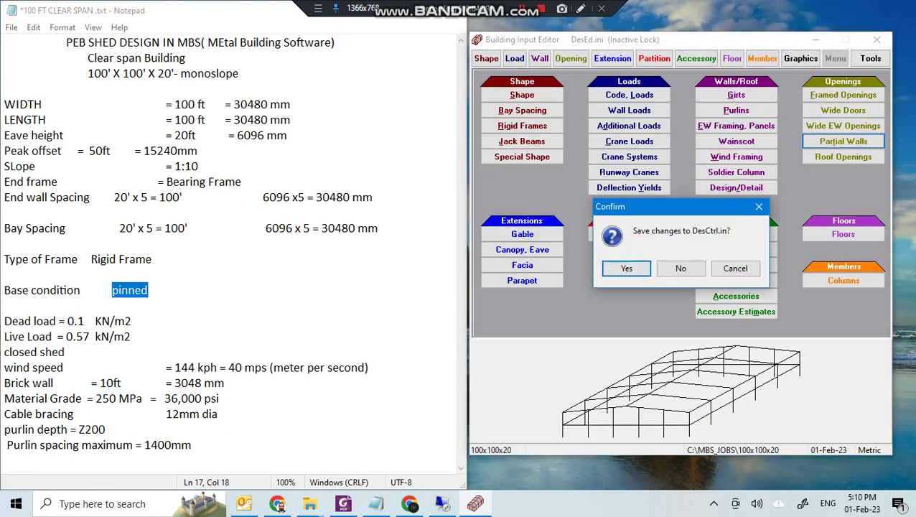
key(Return)
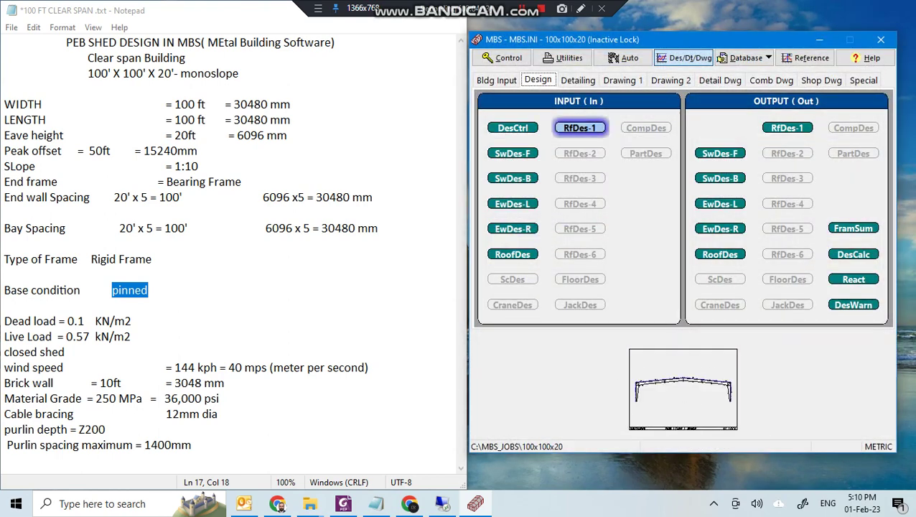
key(Return)
key(Down)
key(Down)
key(Return)
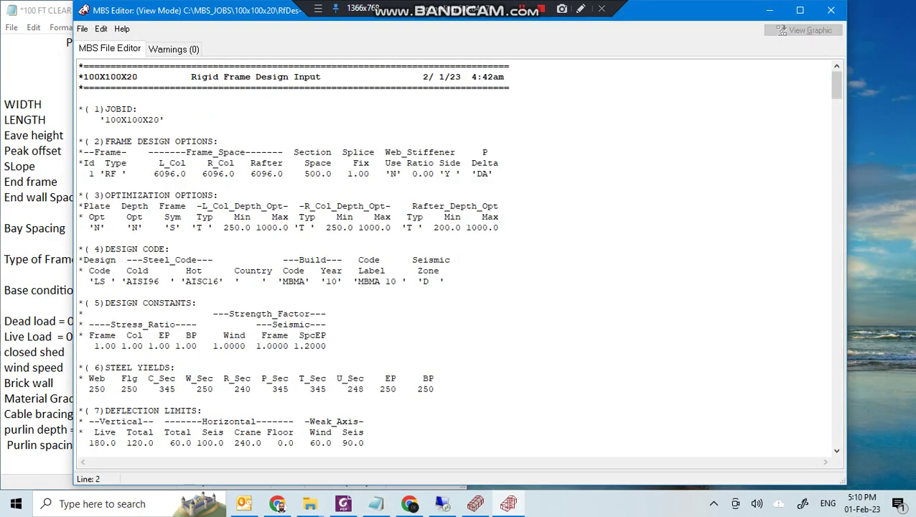
Scroll through the rigid frame design input file to review its contents.
scroll(460, 258, down, 2)
scroll(460, 258, down, 1)
scroll(459, 259, up, 1)
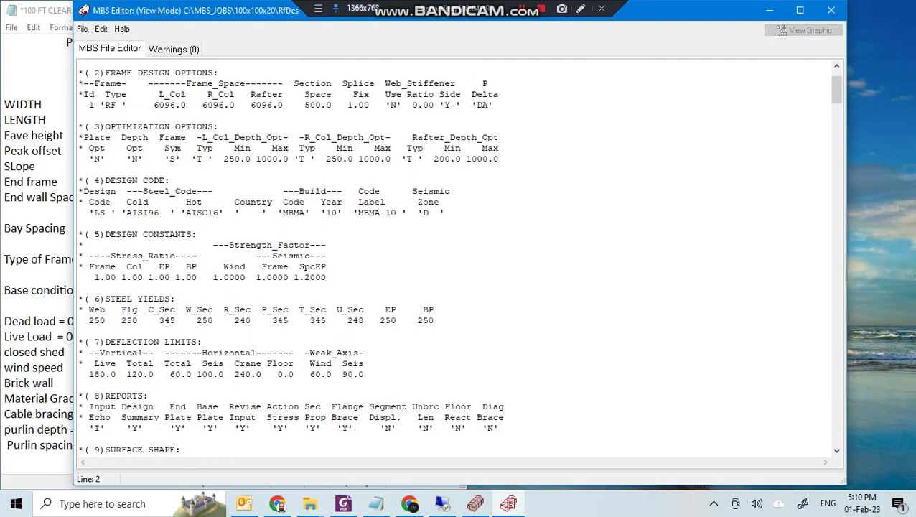
scroll(459, 259, down, 1)
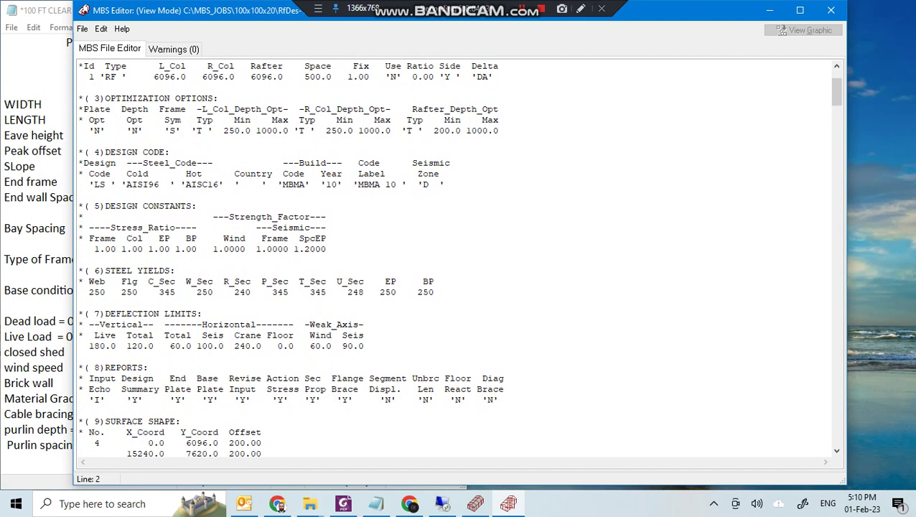
scroll(459, 258, down, 1)
scroll(460, 258, down, 1)
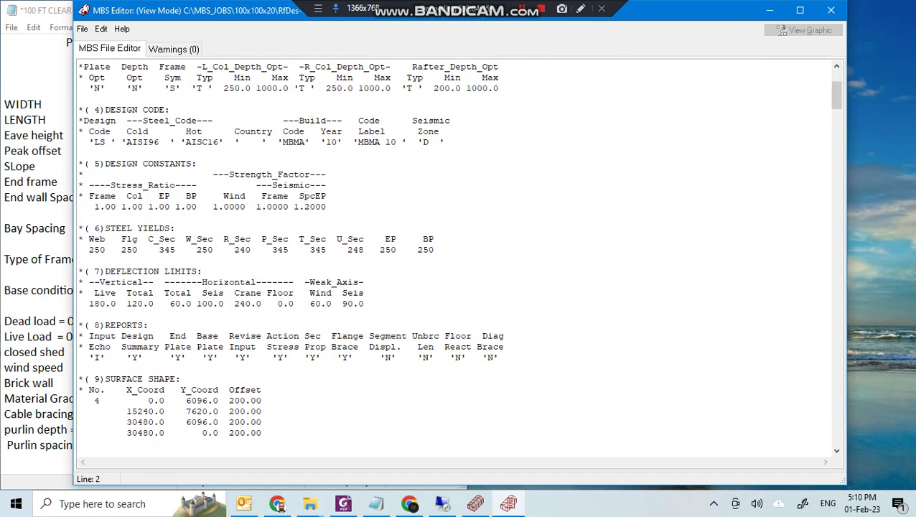
scroll(460, 259, down, 2)
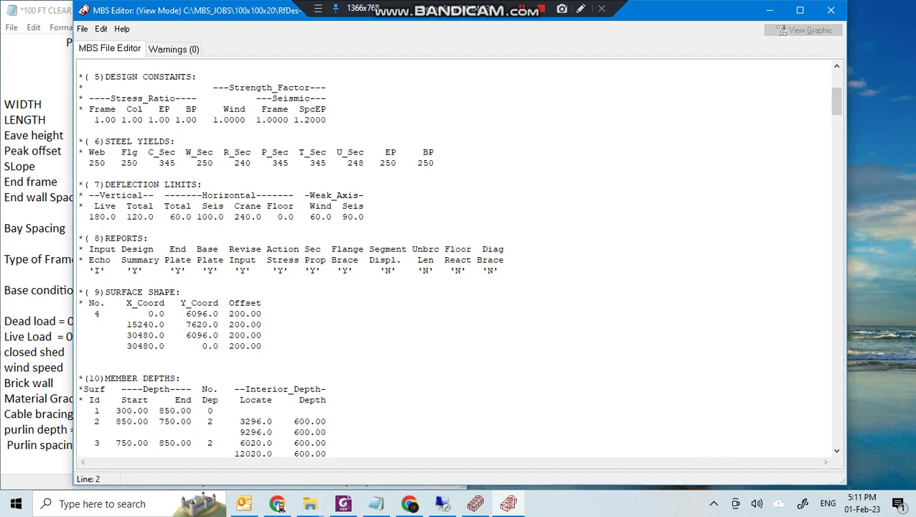
scroll(460, 259, down, 2)
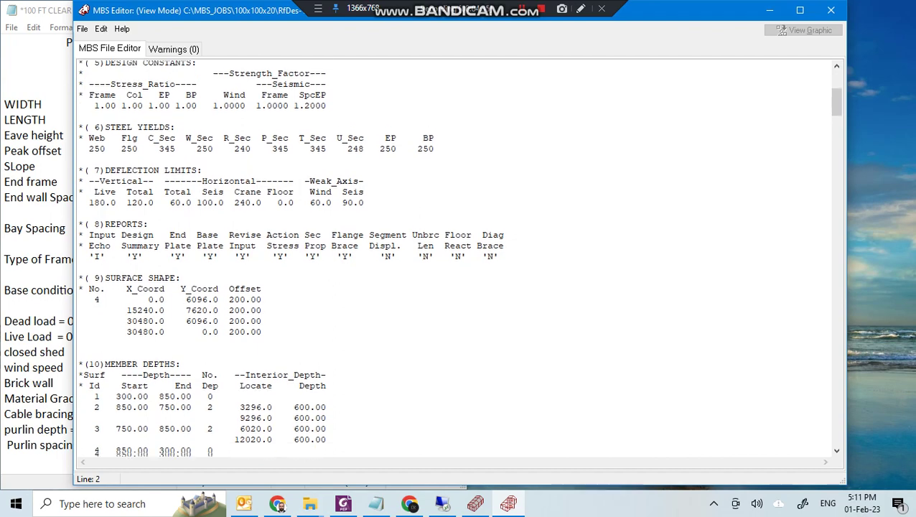
scroll(460, 259, down, 2)
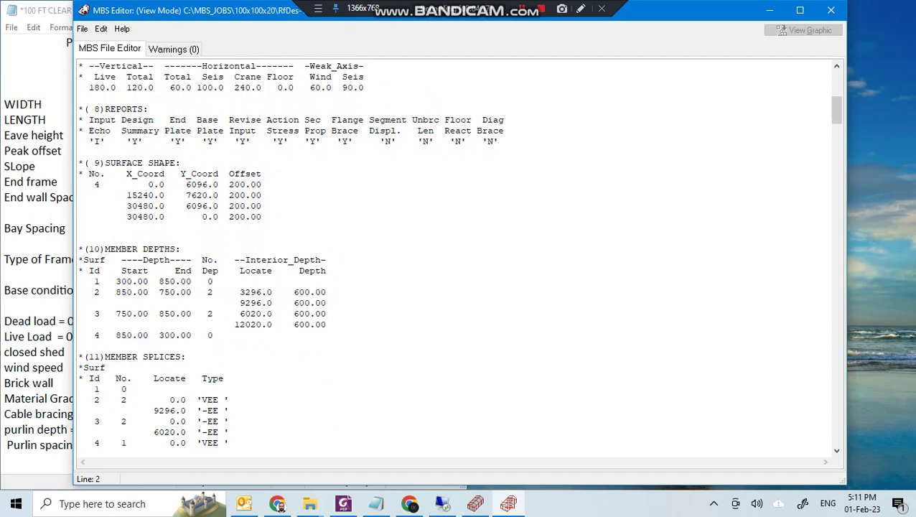
scroll(459, 259, down, 1)
scroll(459, 258, down, 1)
scroll(460, 258, down, 2)
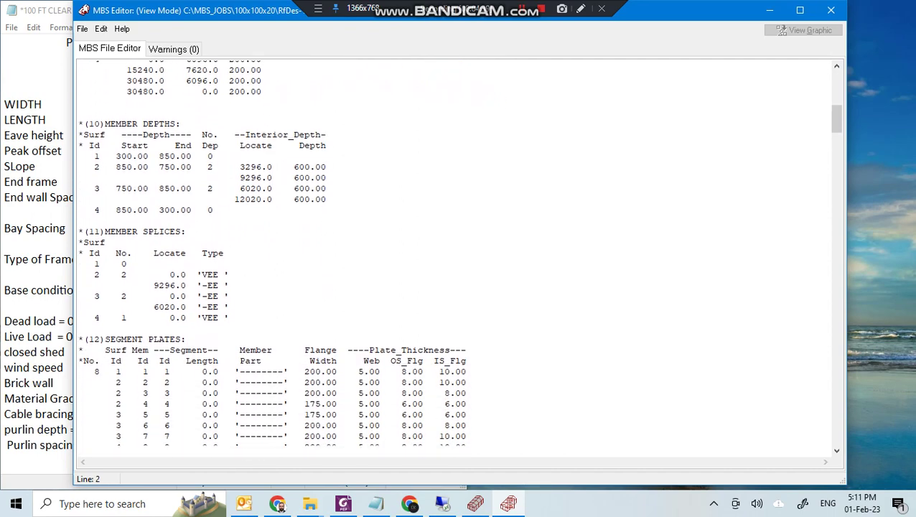
scroll(460, 259, down, 1)
scroll(459, 259, down, 2)
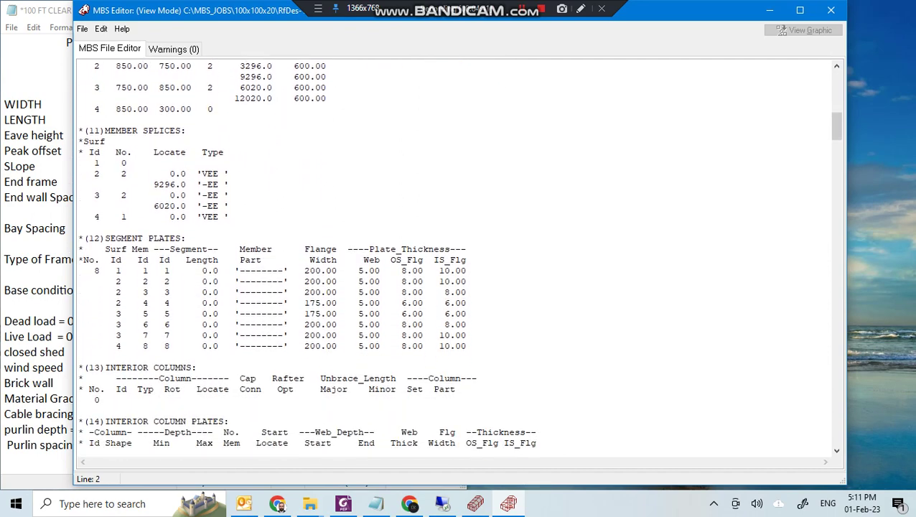
scroll(459, 258, up, 1)
scroll(460, 259, up, 1)
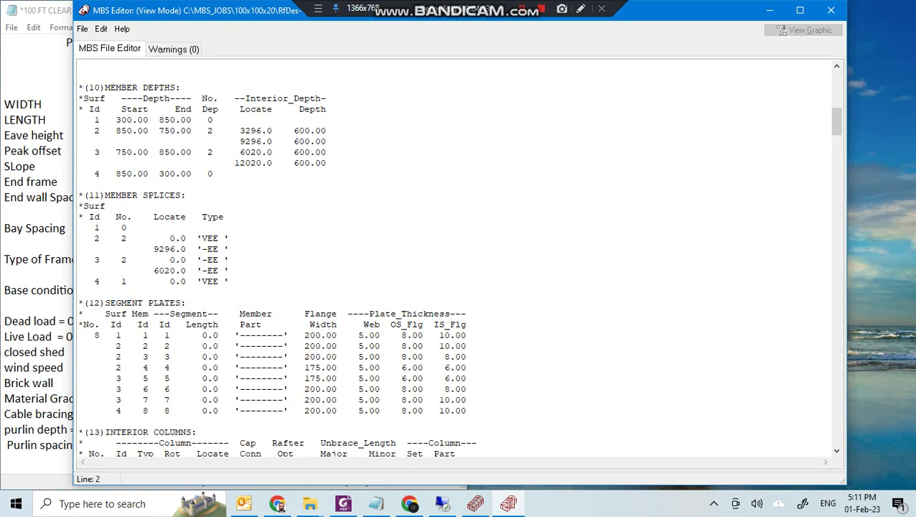
Mark the MEMBER DEPTHS section and a SEGMENT PLATES row, then review the remaining input.
drag(84, 87, 310, 163)
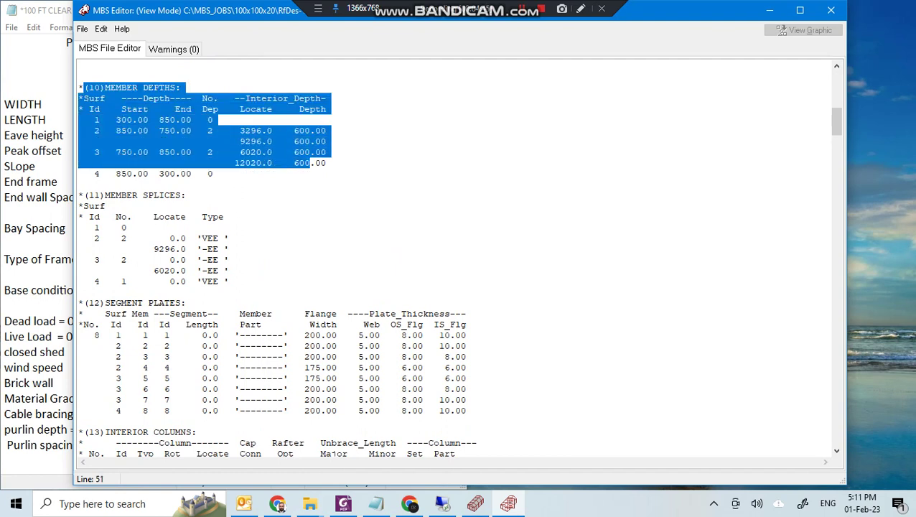
drag(84, 302, 79, 422)
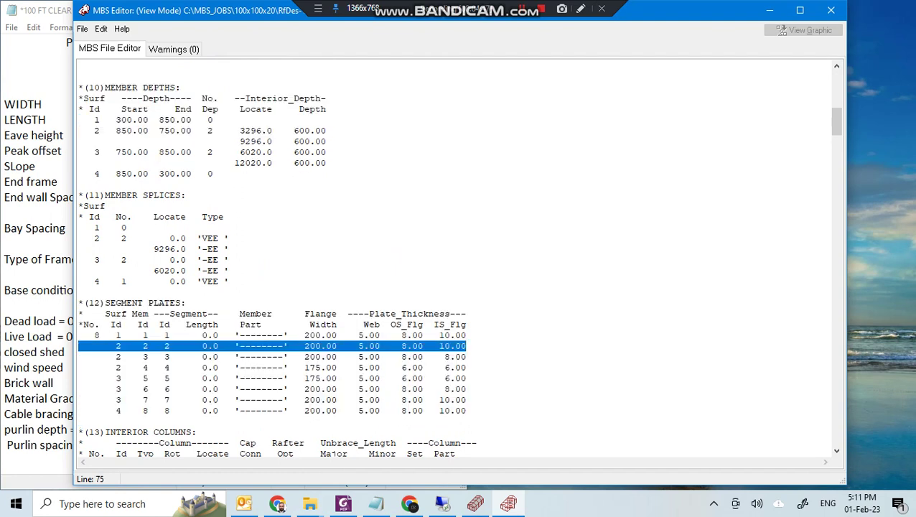
scroll(459, 259, down, 3)
scroll(459, 259, down, 3)
scroll(459, 258, down, 4)
scroll(460, 258, down, 4)
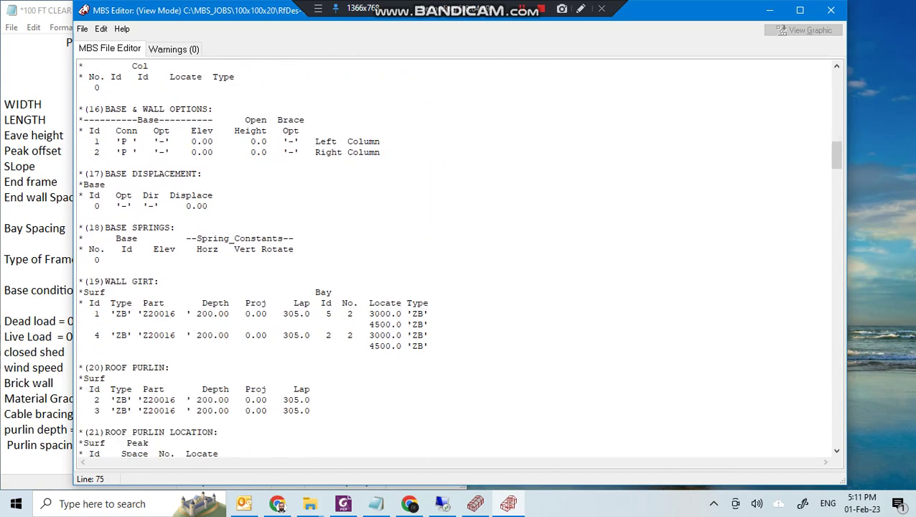
scroll(460, 258, down, 5)
scroll(460, 258, down, 7)
scroll(459, 259, up, 2)
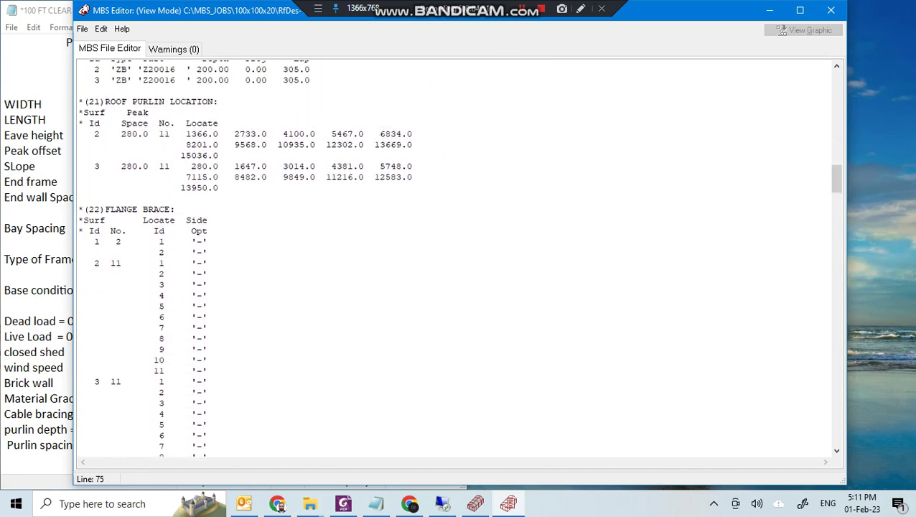
scroll(459, 258, up, 2)
scroll(460, 258, up, 1)
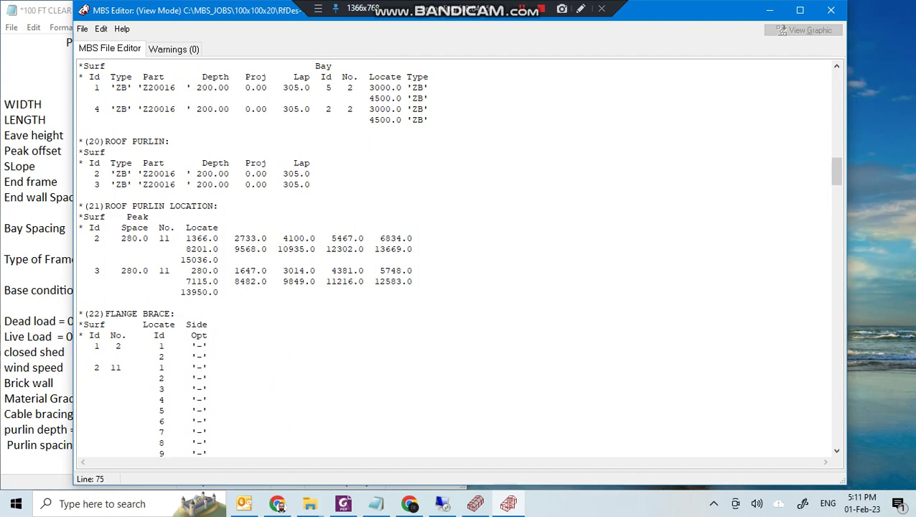
scroll(460, 258, down, 2)
scroll(459, 258, down, 3)
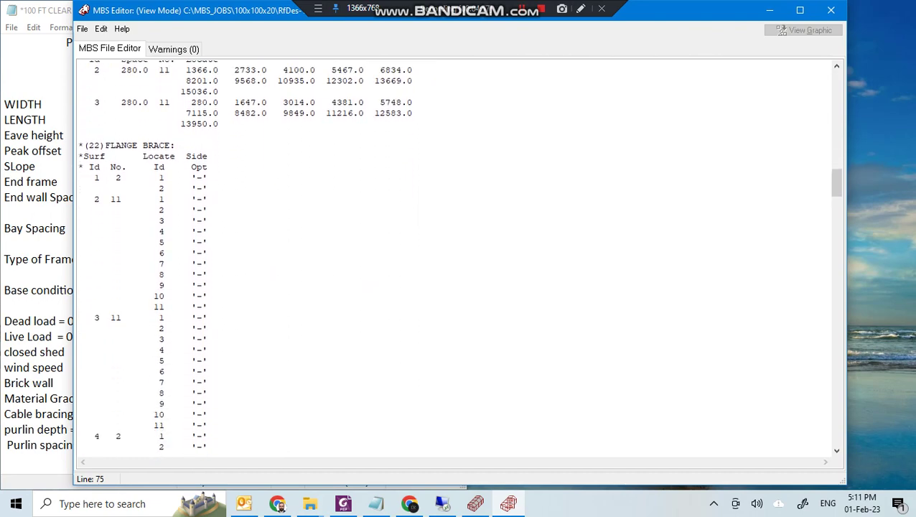
scroll(460, 259, down, 10)
scroll(459, 259, down, 10)
scroll(460, 259, down, 10)
scroll(460, 259, down, 8)
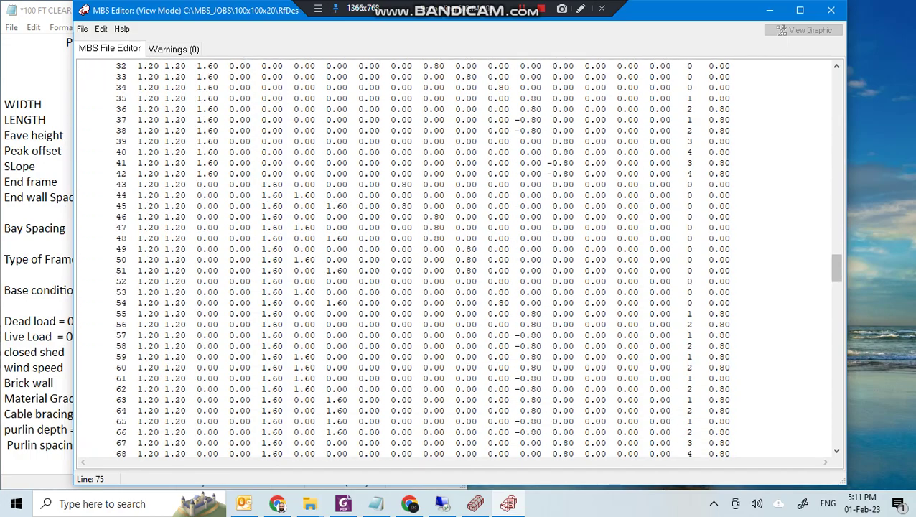
scroll(460, 259, down, 20)
scroll(460, 259, down, 15)
scroll(460, 258, down, 9)
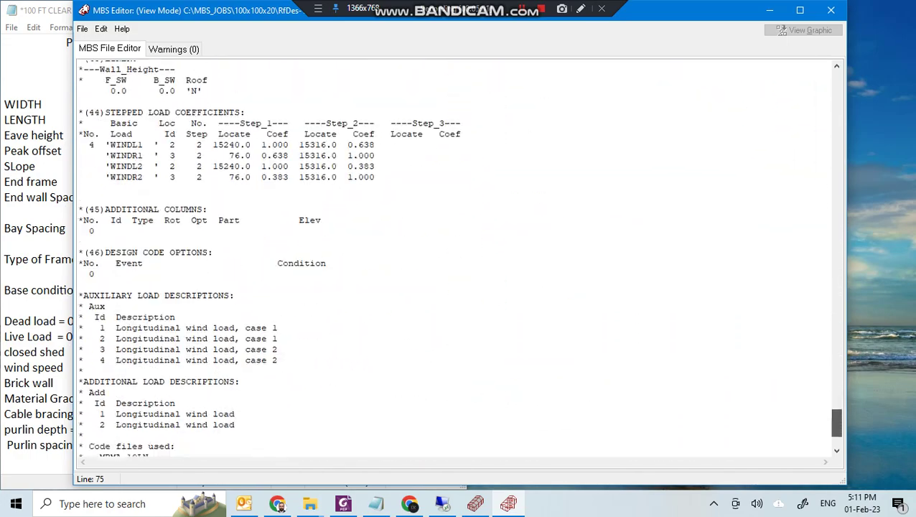
scroll(459, 259, down, 3)
scroll(460, 259, up, 20)
scroll(459, 259, down, 10)
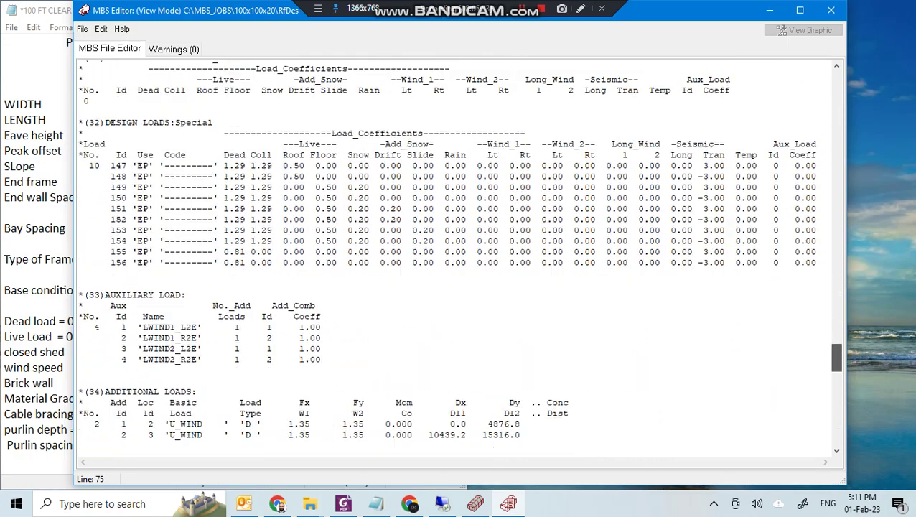
scroll(460, 258, down, 11)
scroll(459, 259, up, 15)
scroll(459, 258, up, 6)
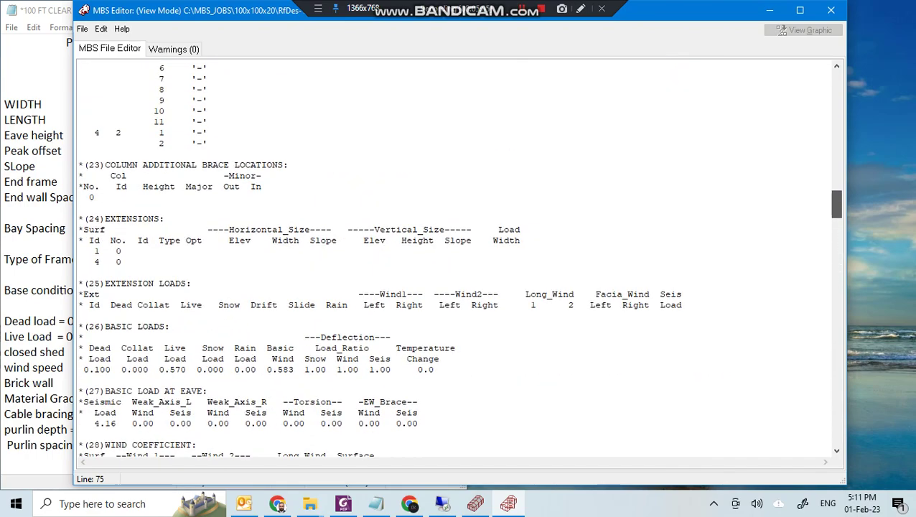
scroll(460, 259, down, 4)
scroll(460, 258, down, 1)
Close the input file and view the RfDes-1 output despite the Hardware Lock error.
click(830, 10)
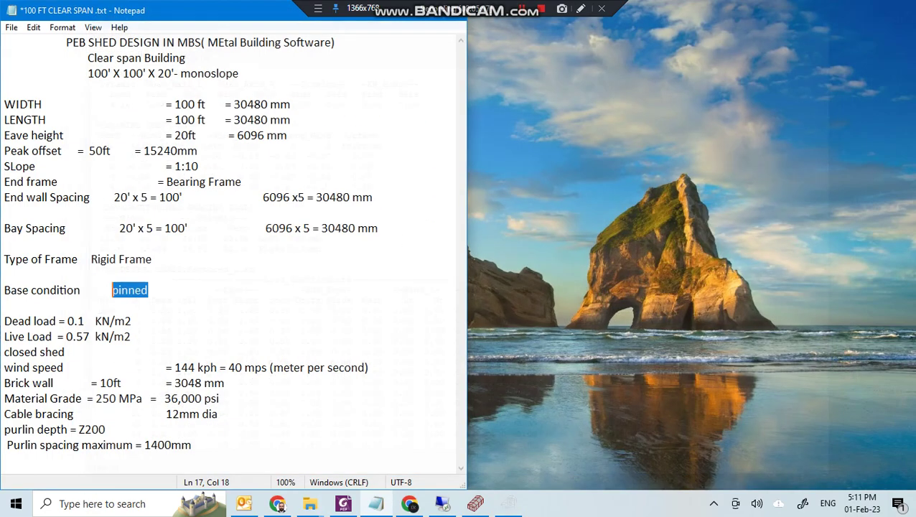
click(787, 128)
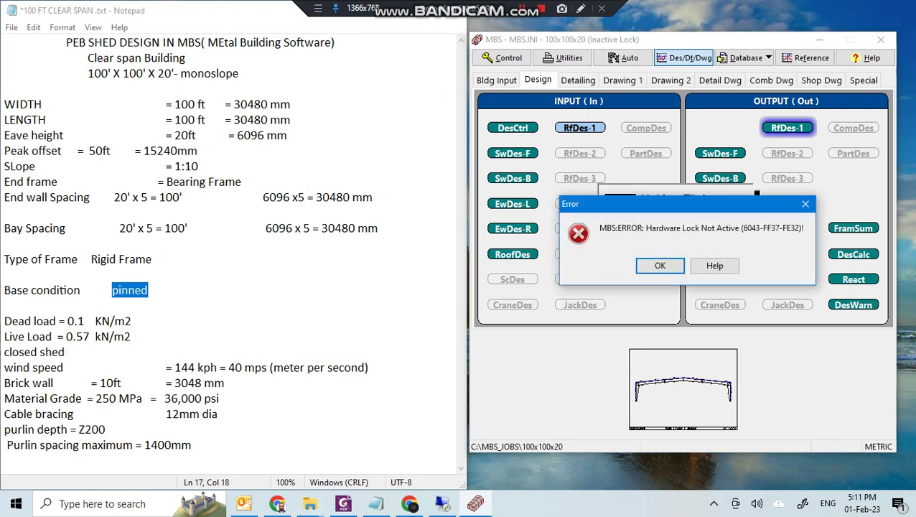
key(Return)
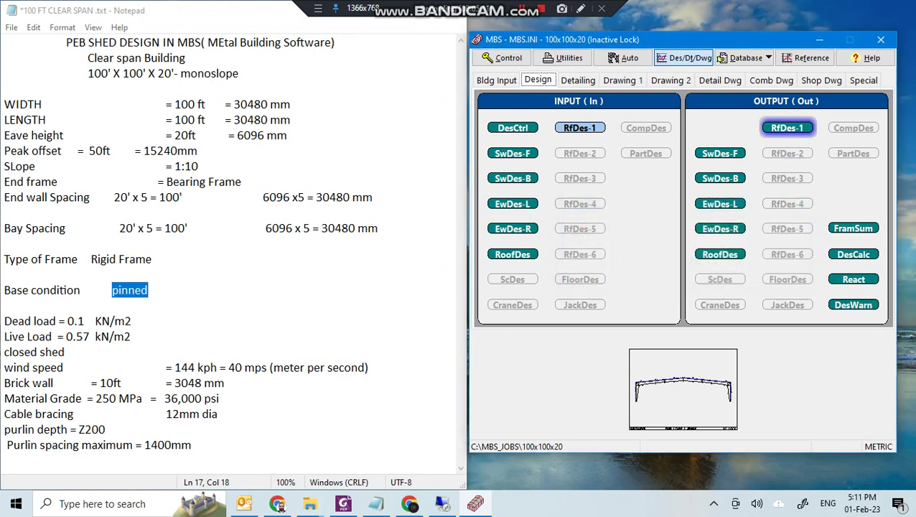
right_click(794, 128)
click(808, 153)
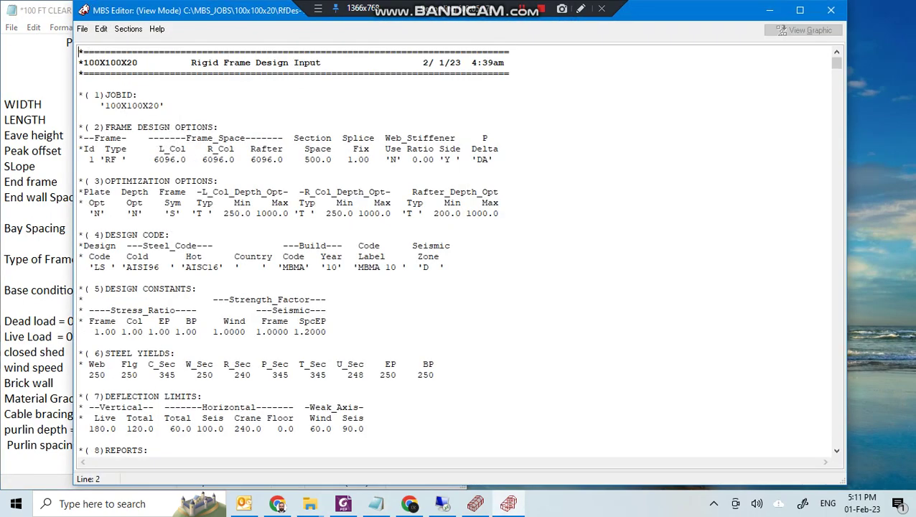
Scroll through the input echo at the top of the 100X100X20 design output report.
scroll(459, 251, down, 2)
scroll(460, 251, down, 1)
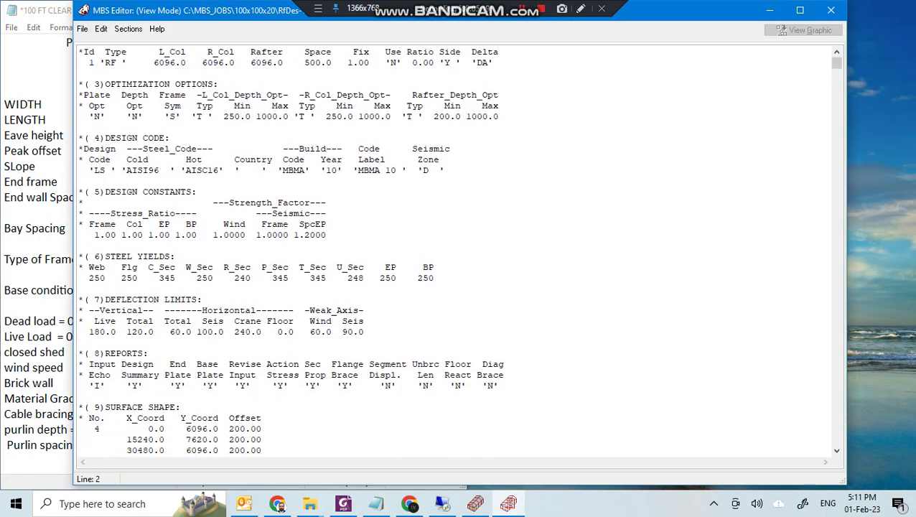
scroll(459, 251, down, 1)
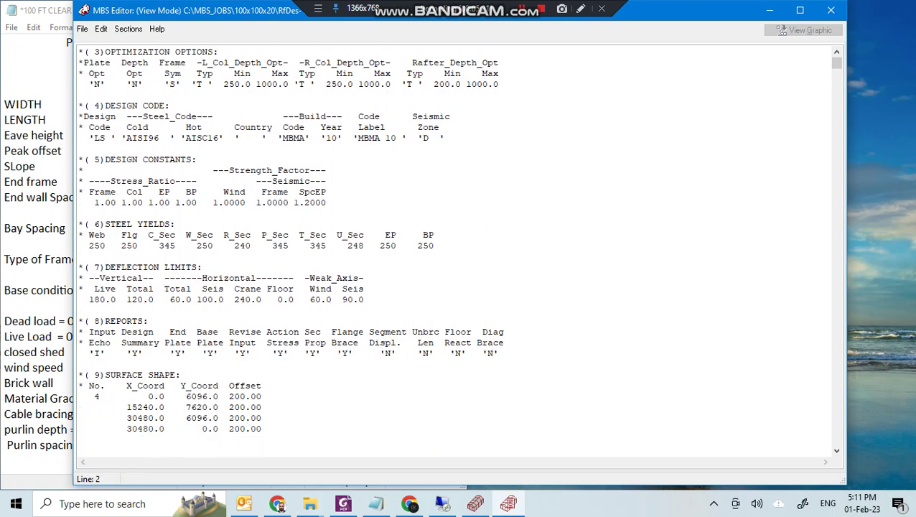
scroll(460, 251, down, 2)
scroll(460, 252, down, 1)
scroll(460, 252, down, 2)
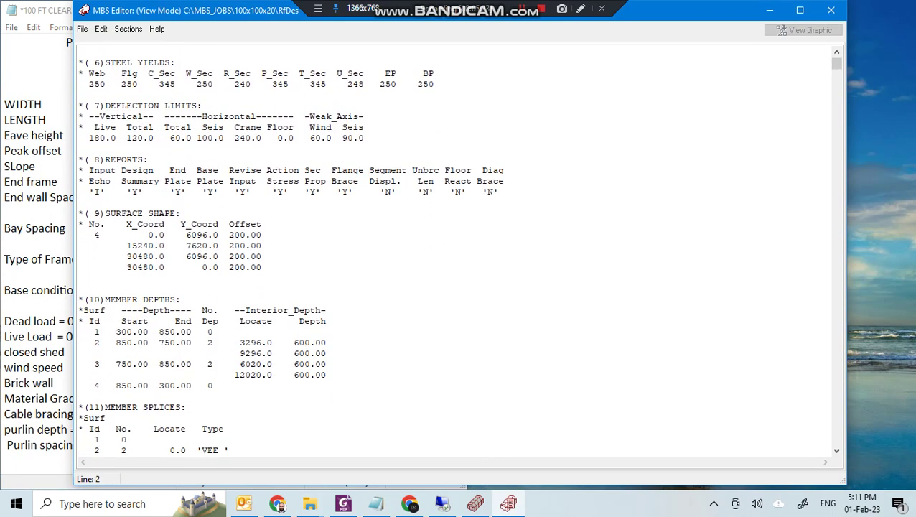
scroll(460, 252, down, 1)
scroll(460, 251, down, 3)
scroll(460, 251, down, 2)
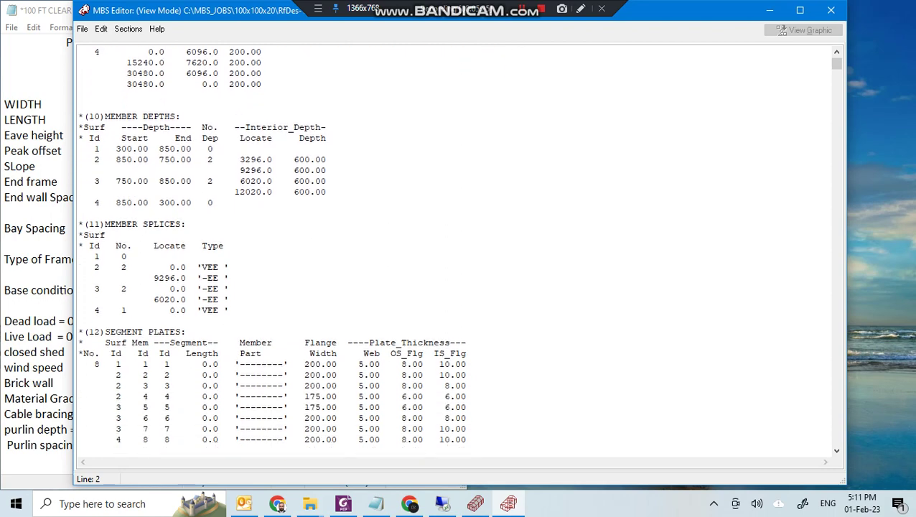
scroll(460, 251, down, 2)
scroll(460, 252, down, 1)
Jump to Frame 1 Design Summary, then to the Base Plates and Anchor Bolt section.
click(127, 29)
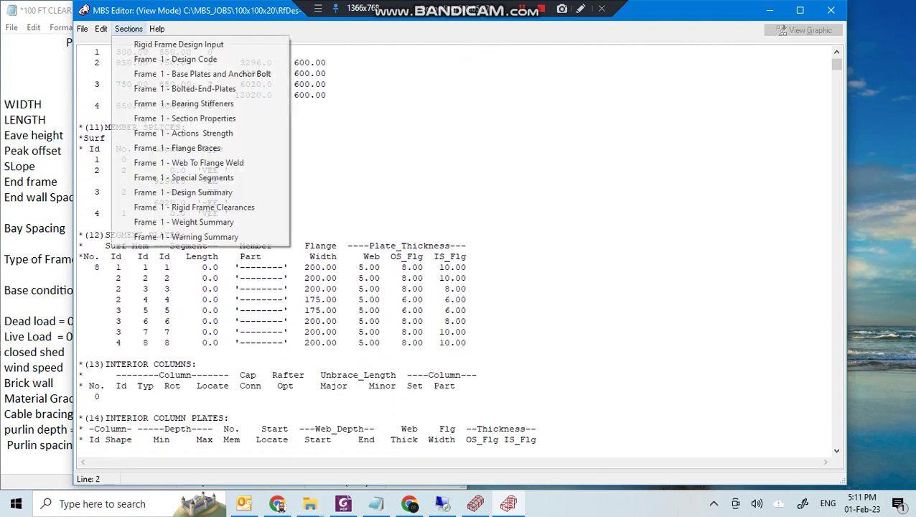
click(183, 193)
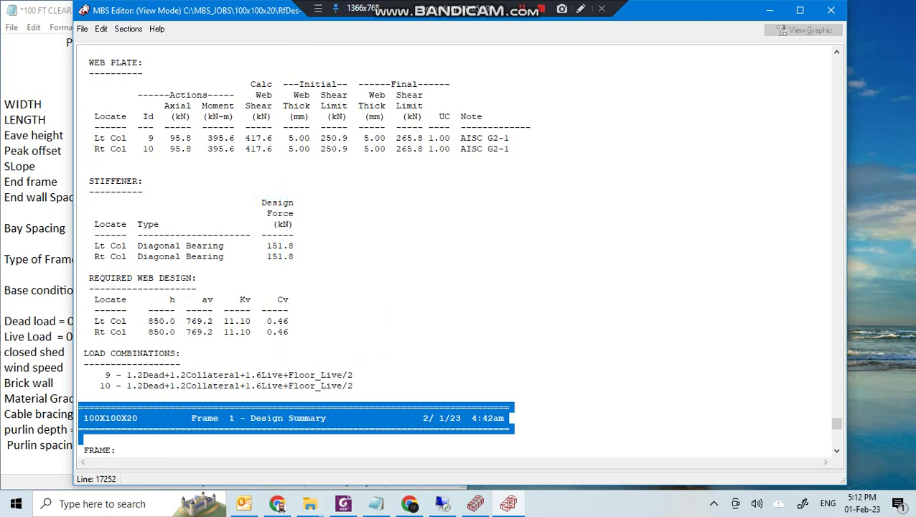
scroll(301, 252, down, 1)
click(128, 29)
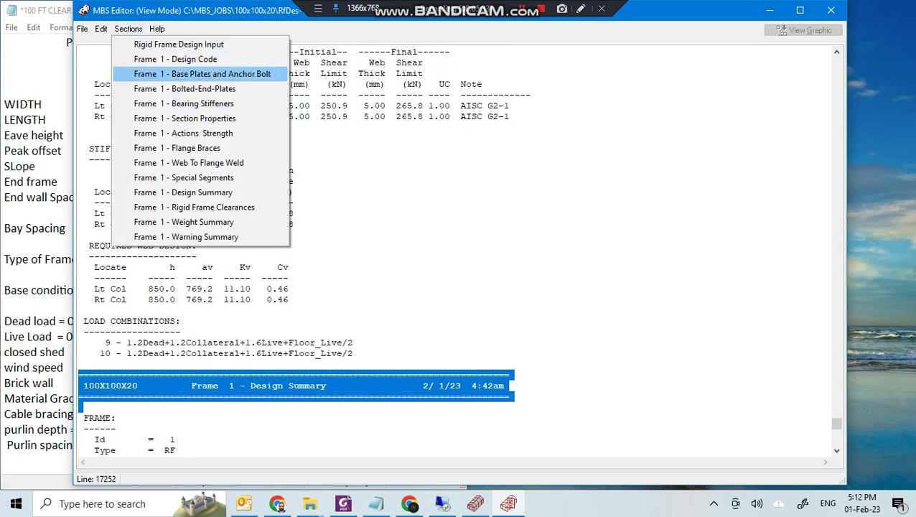
click(202, 74)
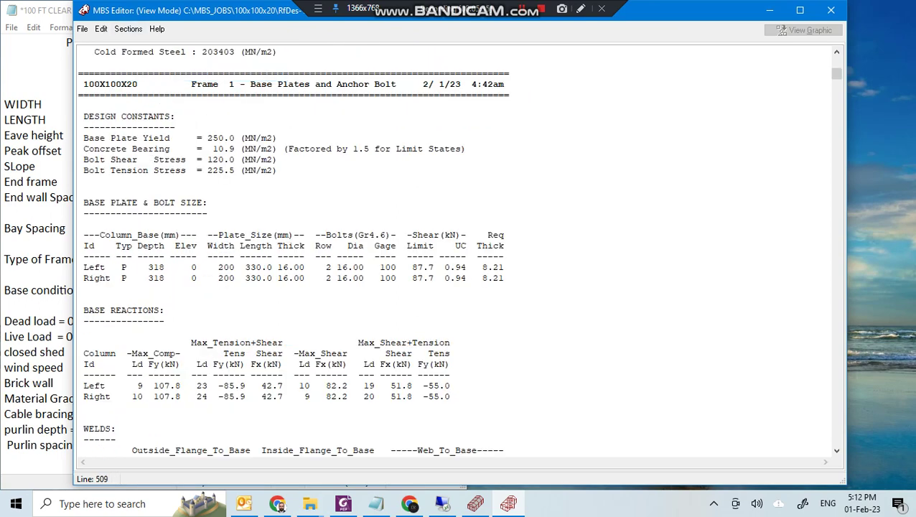
Review from the 200×330×16 mm base plates down to the five 16 mm bolted end-plate splices.
drag(380, 84, 386, 84)
scroll(453, 252, down, 2)
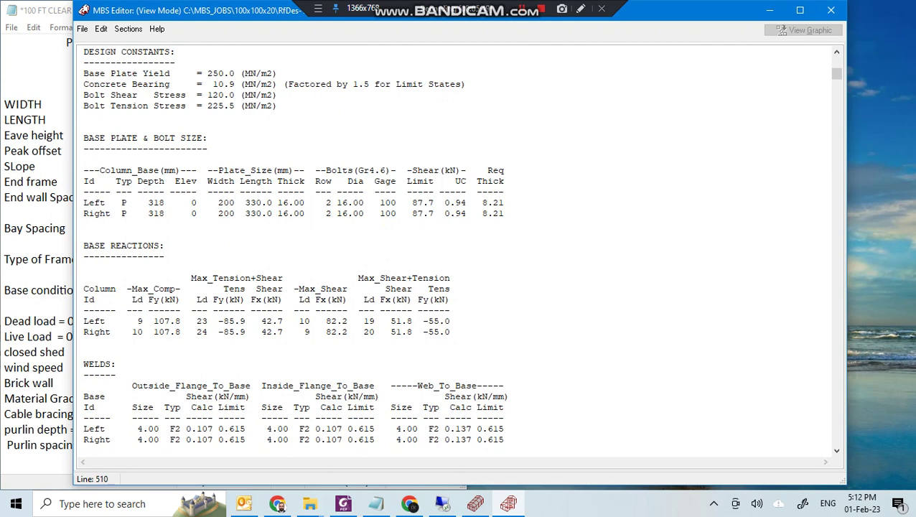
scroll(453, 251, down, 1)
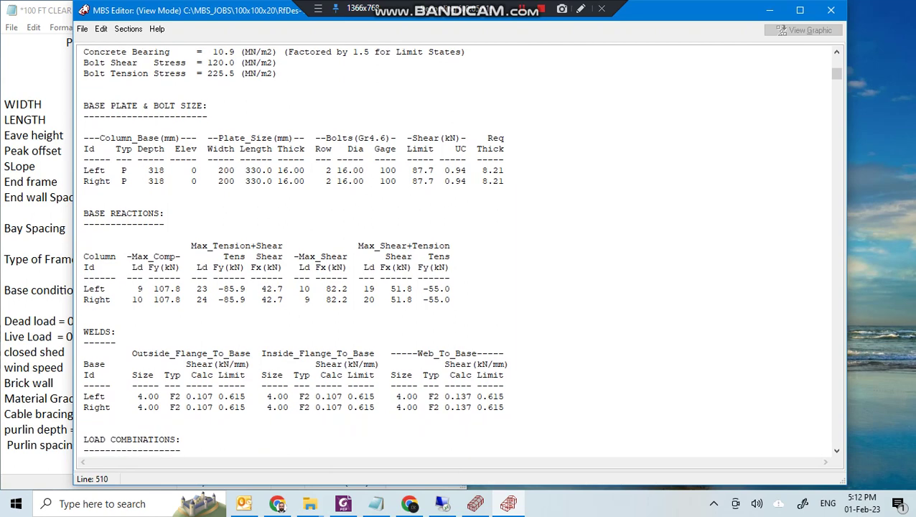
scroll(452, 251, down, 2)
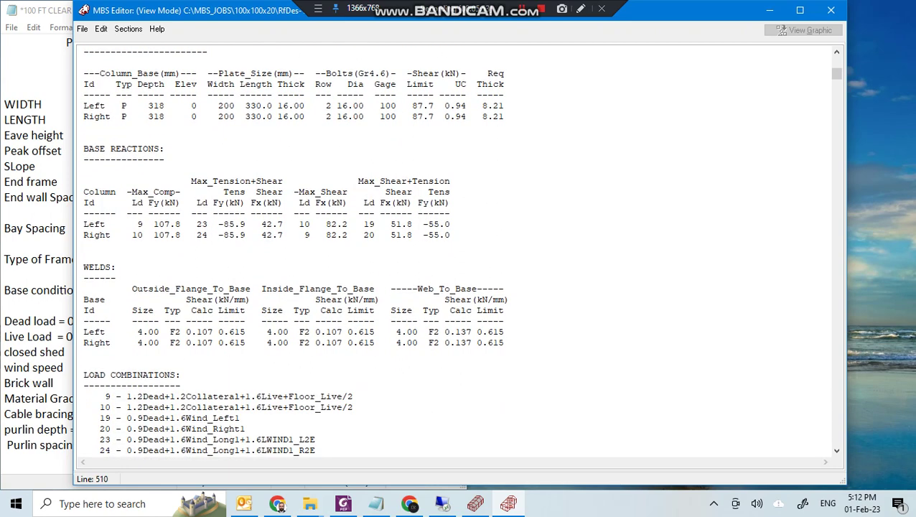
scroll(452, 252, down, 1)
scroll(452, 252, down, 1)
scroll(452, 251, up, 2)
scroll(453, 251, up, 2)
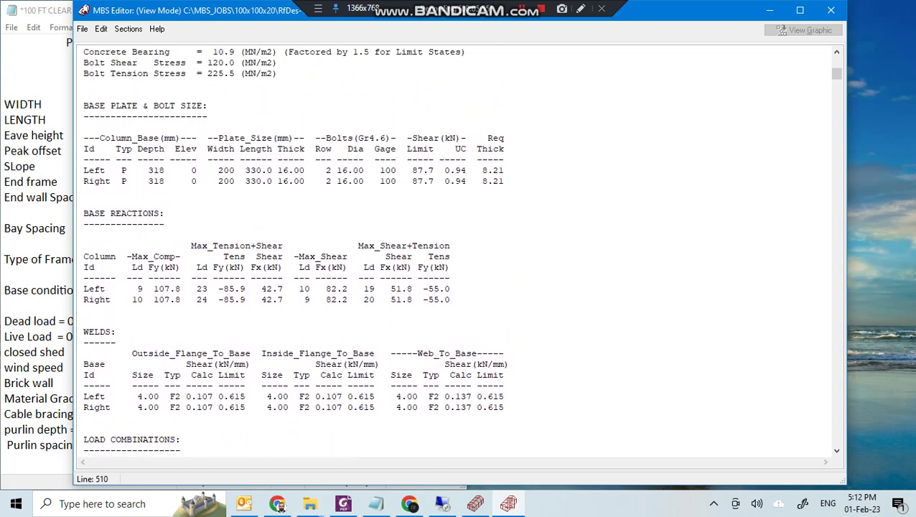
scroll(383, 73, up, 3)
scroll(383, 73, down, 2)
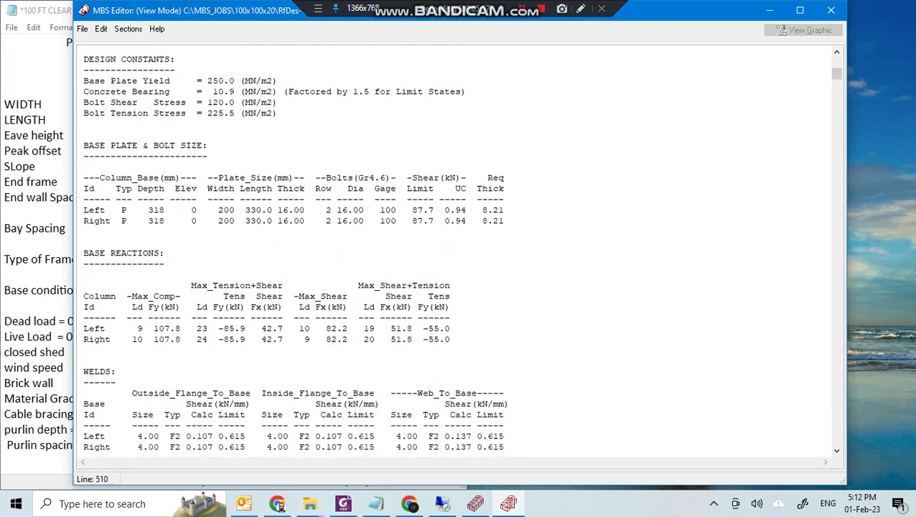
scroll(383, 73, down, 5)
scroll(383, 73, down, 4)
scroll(383, 73, down, 1)
scroll(459, 252, down, 2)
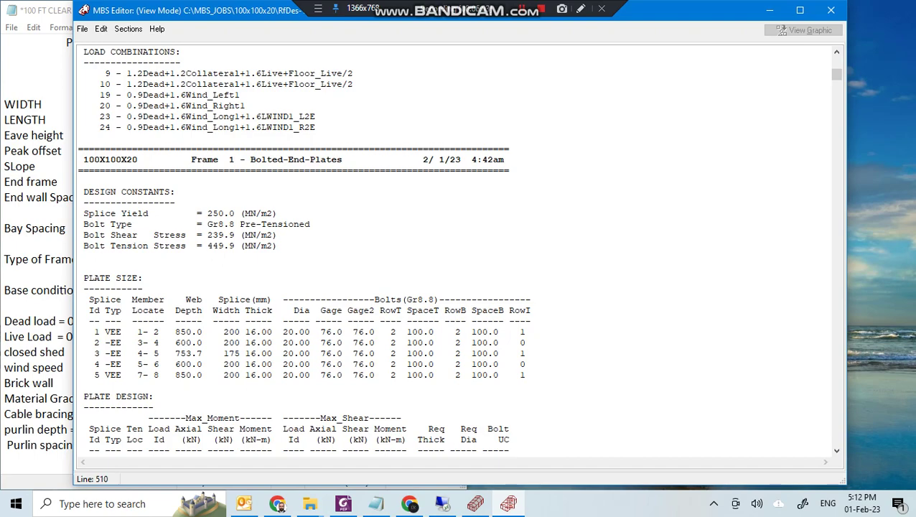
Review past splice plates and welds to Frame 1 clearances: 6651 mm midspan, 28346 mm horizontal.
scroll(460, 251, down, 1)
scroll(459, 251, down, 1)
scroll(460, 251, down, 1)
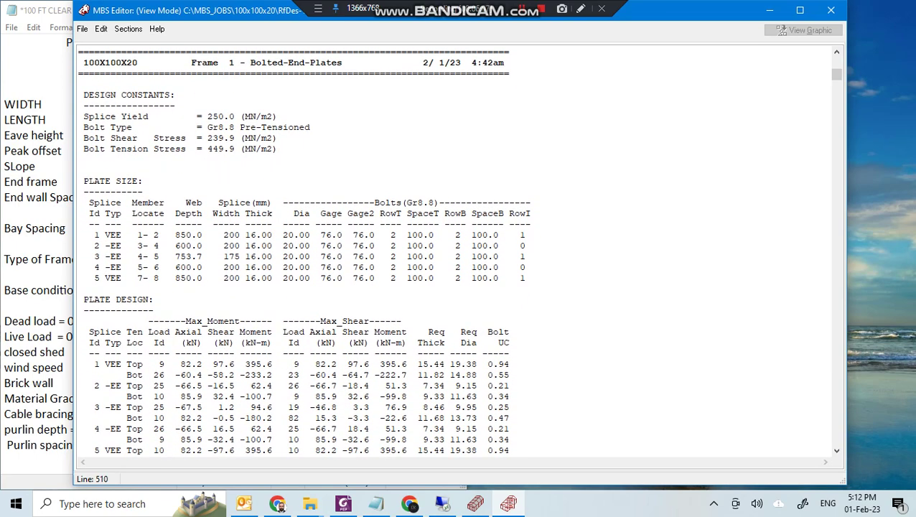
scroll(460, 251, down, 1)
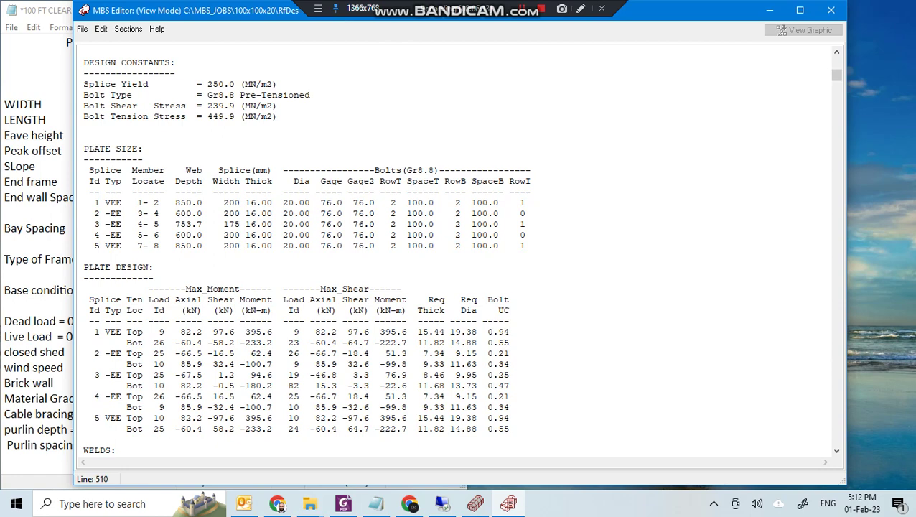
scroll(309, 251, down, 2)
scroll(309, 251, down, 2)
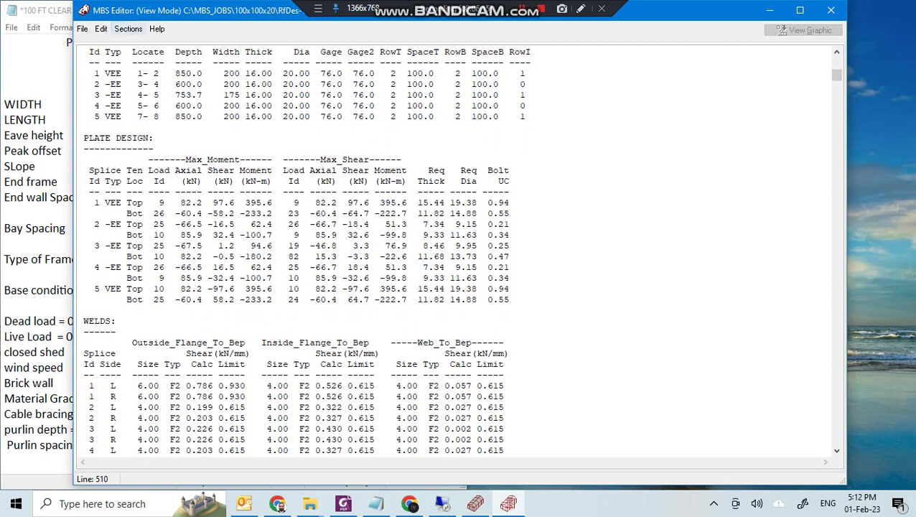
click(127, 28)
Return to Frame 1 Design Summary and pick out the 6000 segment length in the members table.
click(184, 222)
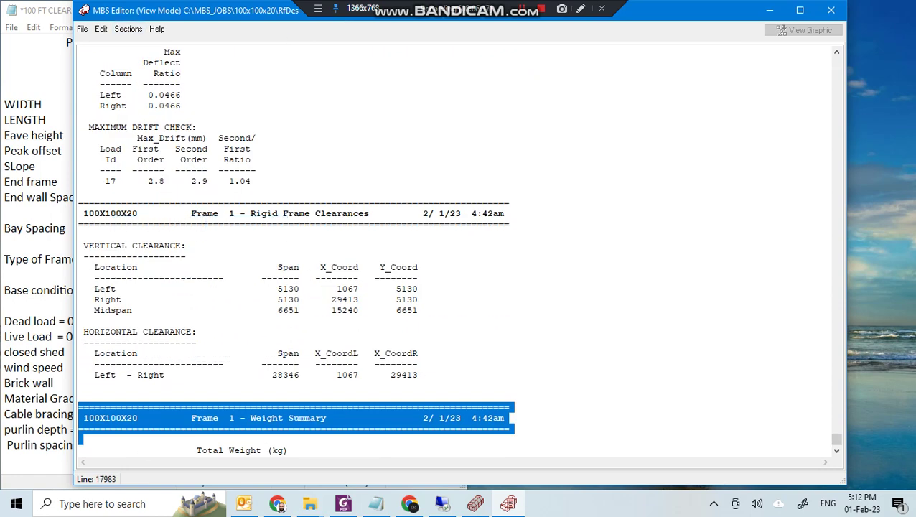
click(127, 28)
click(183, 193)
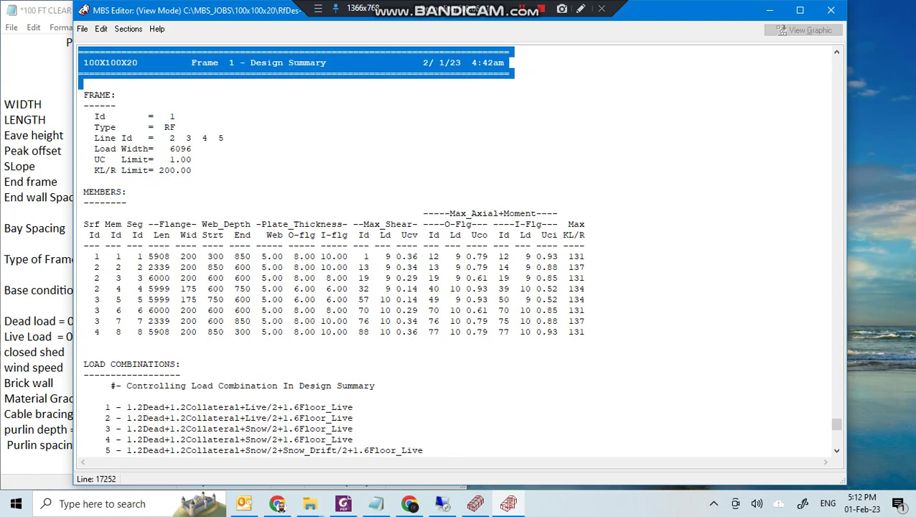
drag(94, 256, 158, 277)
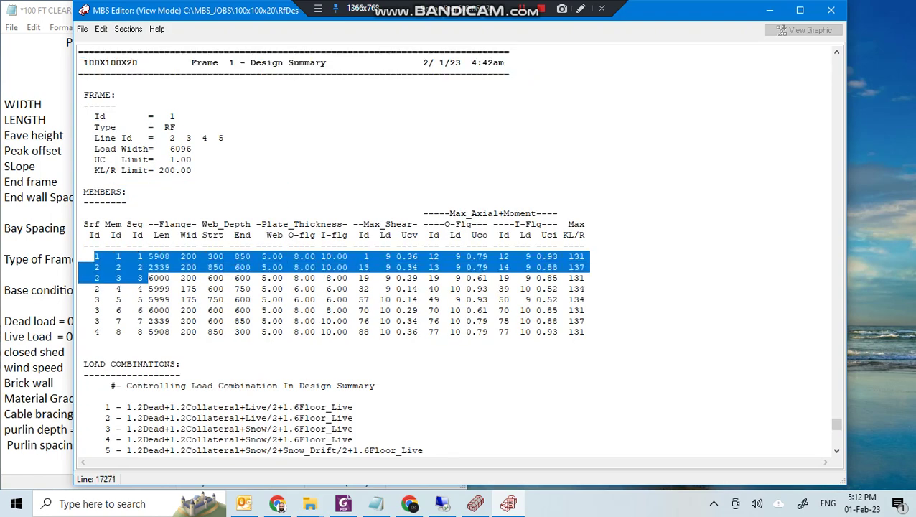
double_click(158, 278)
click(158, 278)
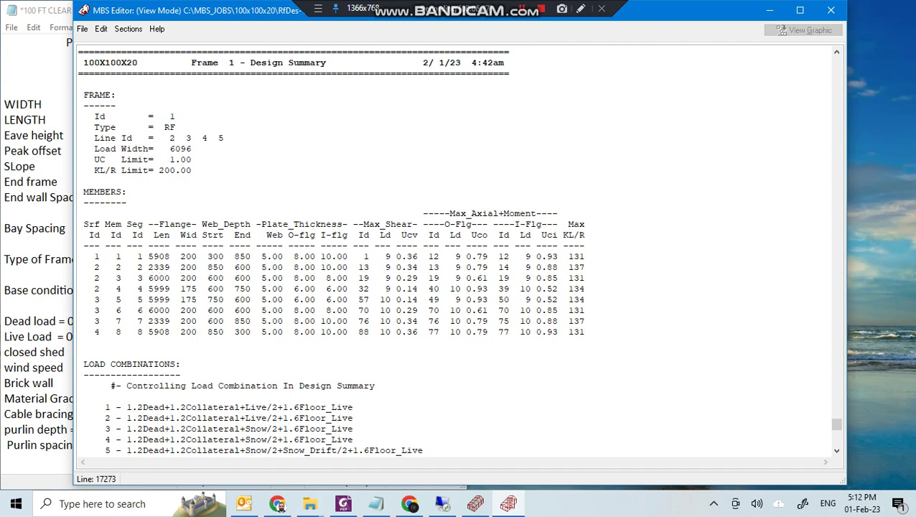
Highlight members one to five and point out member 1's shear ratio and 0.79 outer flange ratio.
mouse_move(138, 256)
mouse_down()
mouse_move(251, 299)
mouse_move(444, 321)
mouse_up()
click(85, 342)
drag(395, 256, 415, 257)
drag(445, 224, 455, 224)
drag(471, 256, 482, 256)
Mark member 1's 0.93 inner flange ratio and its controlling load case 9.
key(Down)
key(Down)
key(Down)
key(Right)
key(Right)
key(Right)
key(shift+Right)
key(shift+Right)
key(shift+Right)
key(Right)
key(Left)
key(Left)
key(Left)
key(shift+Left)
Clear the load case highlight and scroll through the load combinations list.
scroll(460, 251, down, 2)
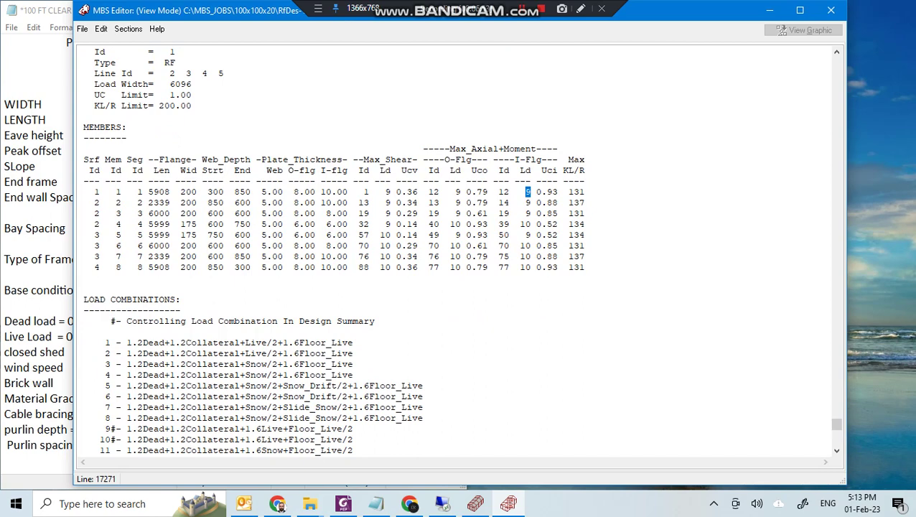
scroll(459, 251, down, 1)
scroll(459, 252, up, 1)
key(Left)
scroll(460, 251, down, 1)
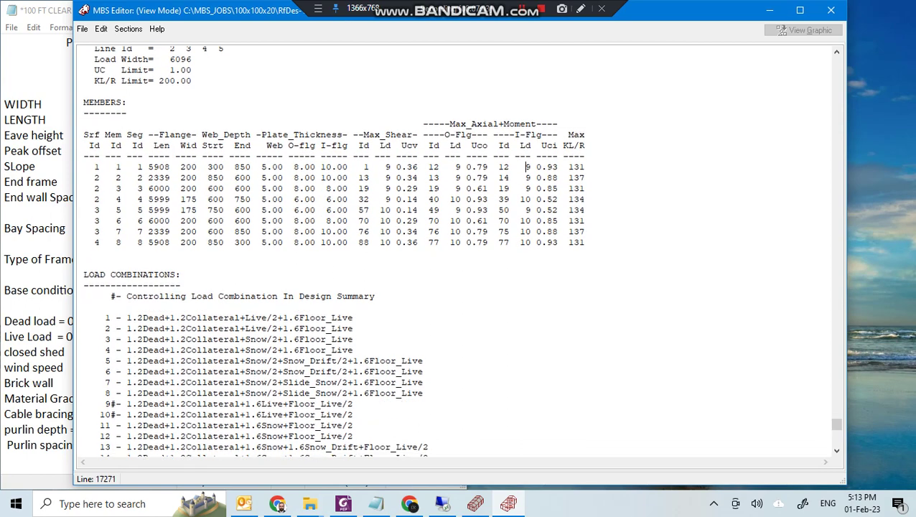
scroll(460, 251, down, 1)
scroll(459, 251, down, 1)
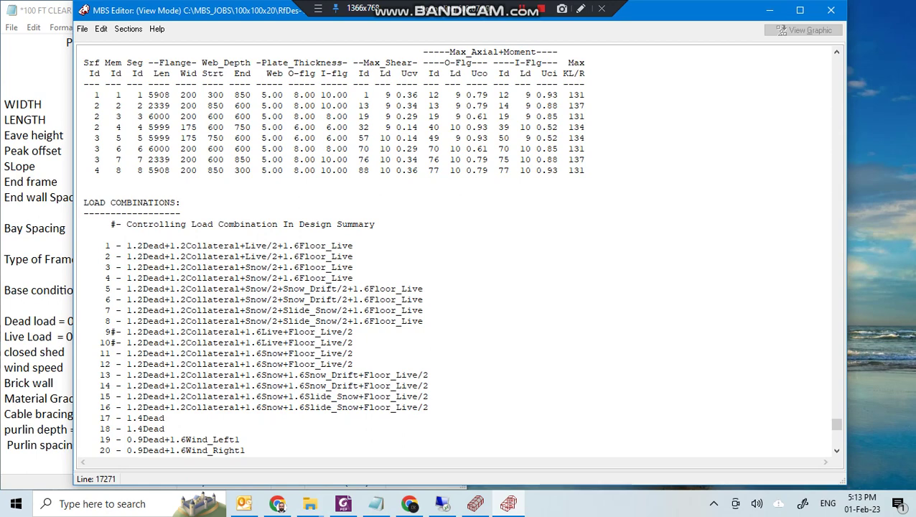
scroll(460, 251, up, 2)
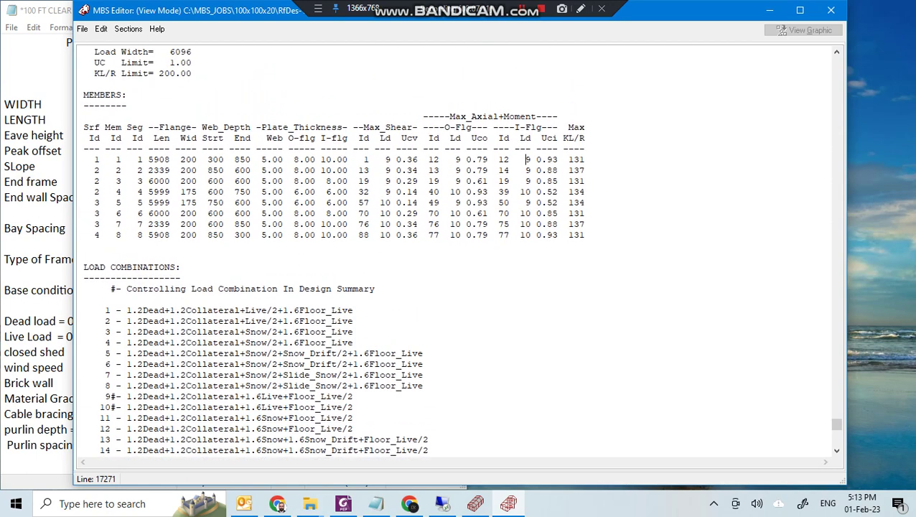
Highlight the member table rows, point out the Max Shear columns, and review further down.
mouse_move(584, 203)
mouse_down()
mouse_move(568, 127)
mouse_move(587, 235)
mouse_up()
click(588, 235)
drag(357, 127, 408, 127)
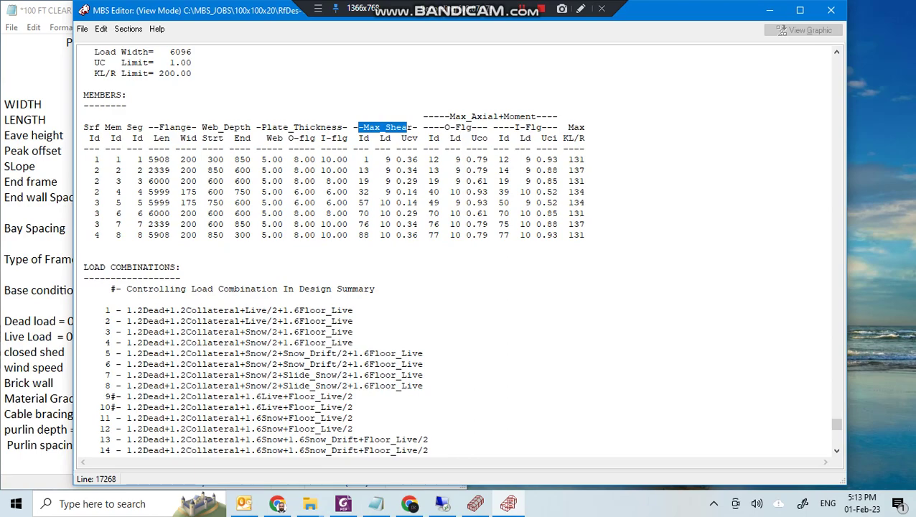
scroll(459, 251, down, 1)
scroll(460, 251, down, 7)
scroll(459, 252, down, 5)
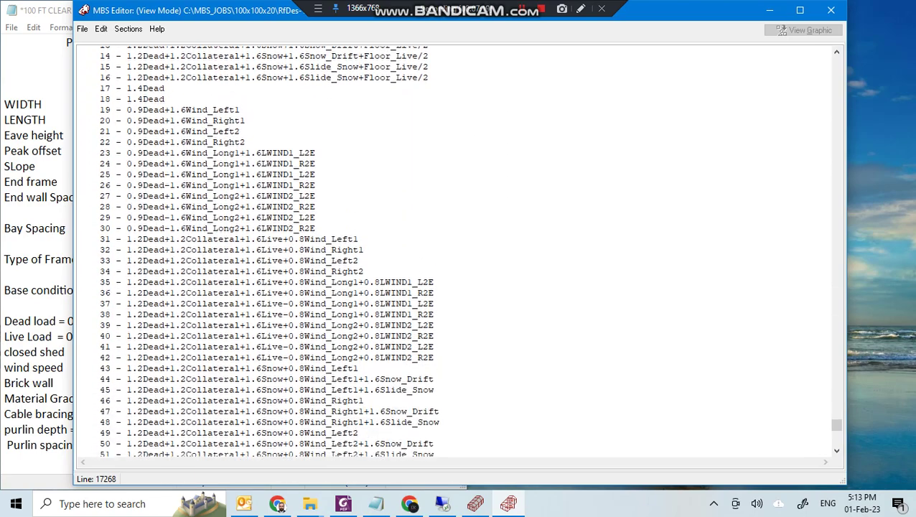
scroll(460, 252, down, 4)
scroll(459, 251, down, 6)
scroll(460, 251, down, 10)
scroll(459, 252, down, 7)
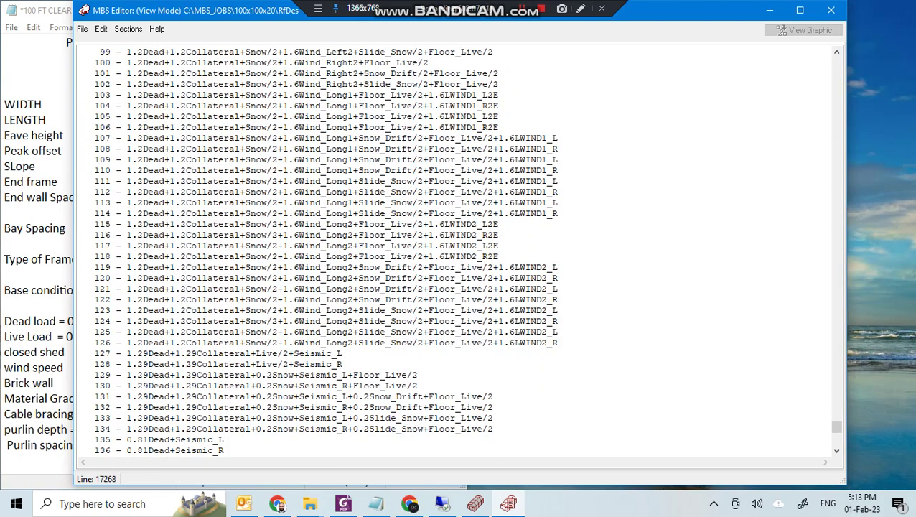
Close the design report and open the Frame 1 elevation drawing RfDwg-1.DXF.
click(128, 29)
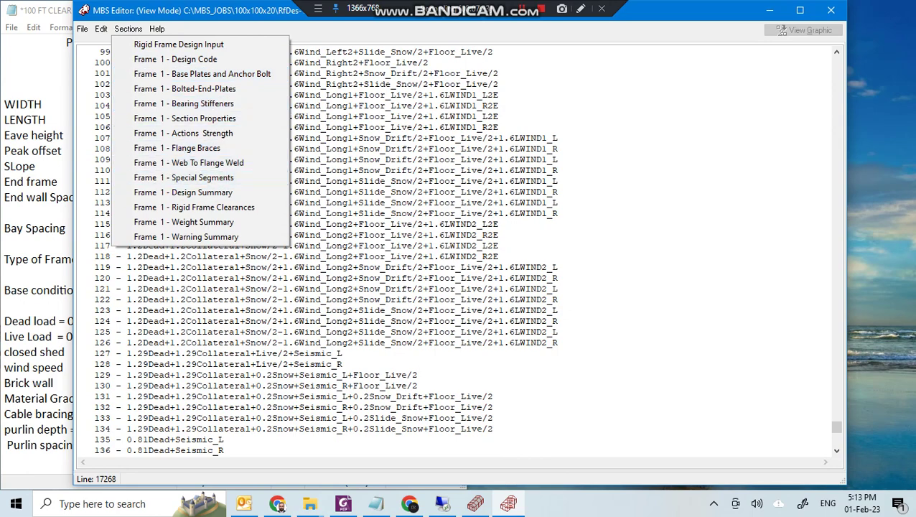
click(549, 214)
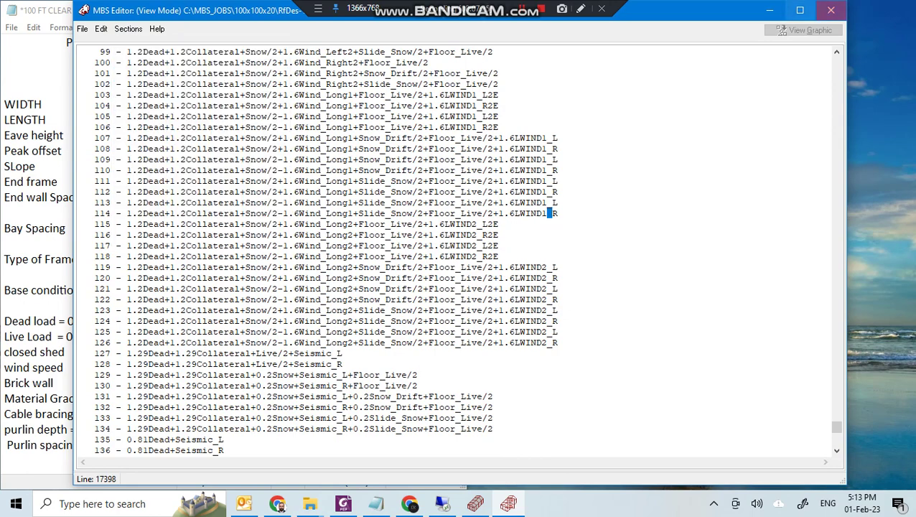
key(alt+F4)
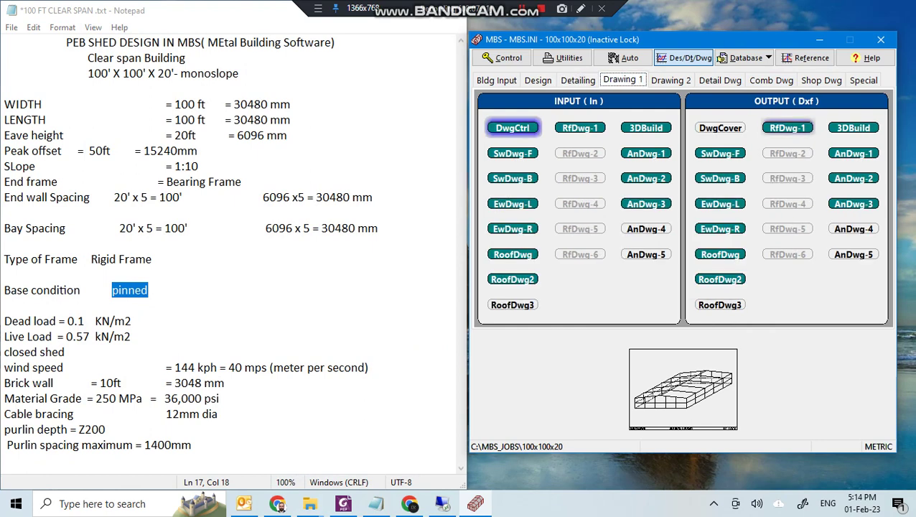
click(790, 128)
View the RfDwg-1 frame elevation drawing for frame lines 2–5 in DxfView and zoom in.
right_click(798, 129)
click(829, 167)
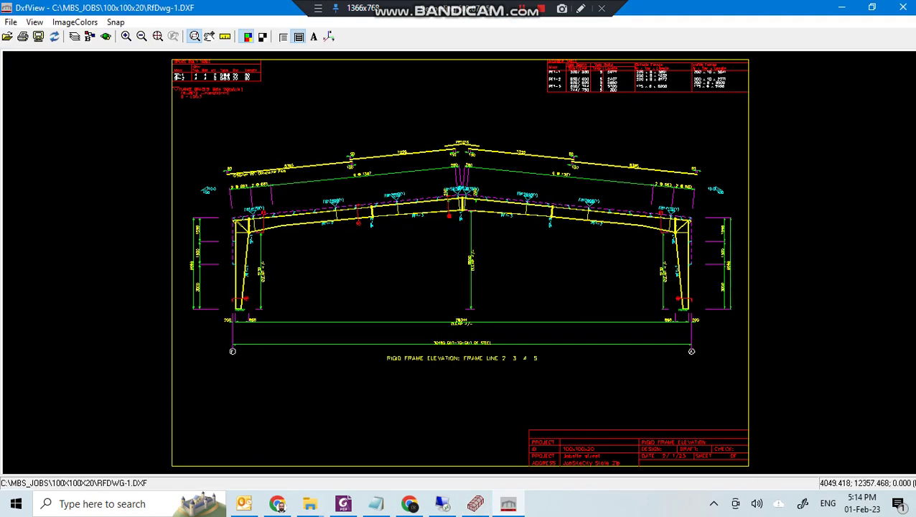
scroll(244, 273, up, 1)
scroll(244, 273, up, 2)
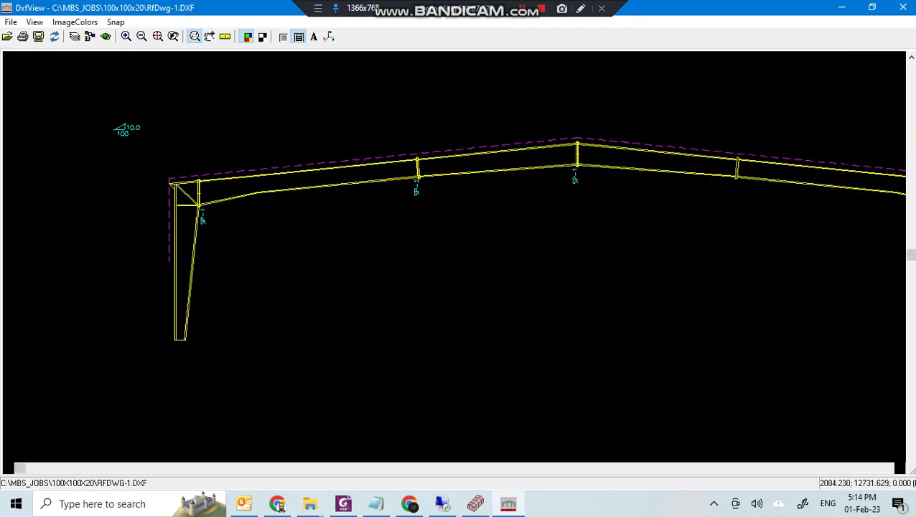
scroll(244, 273, up, 2)
scroll(244, 273, up, 1)
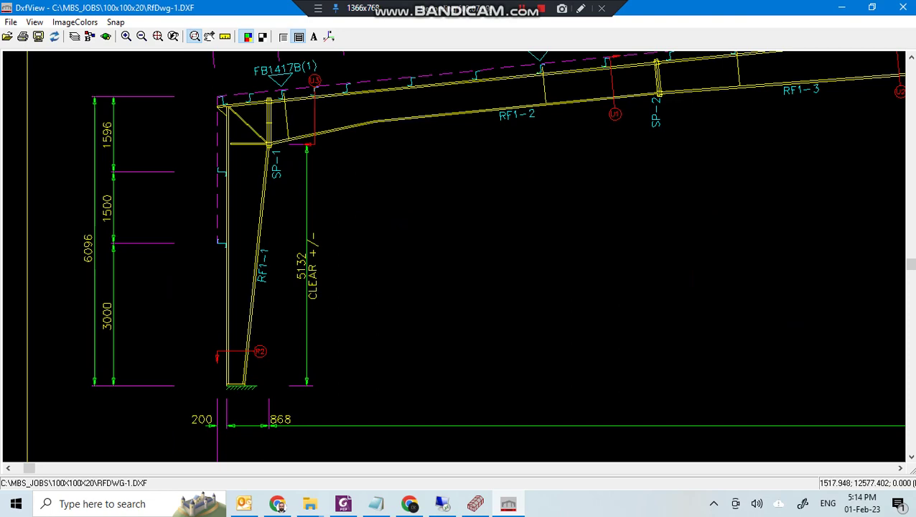
Zoom around the splice bolt table (SP-1, SP-2, 20 mm Gr8.8 bolts) and roof rafter details.
scroll(460, 287, down, 2)
scroll(459, 287, down, 1)
scroll(398, 337, up, 3)
scroll(338, 363, up, 1)
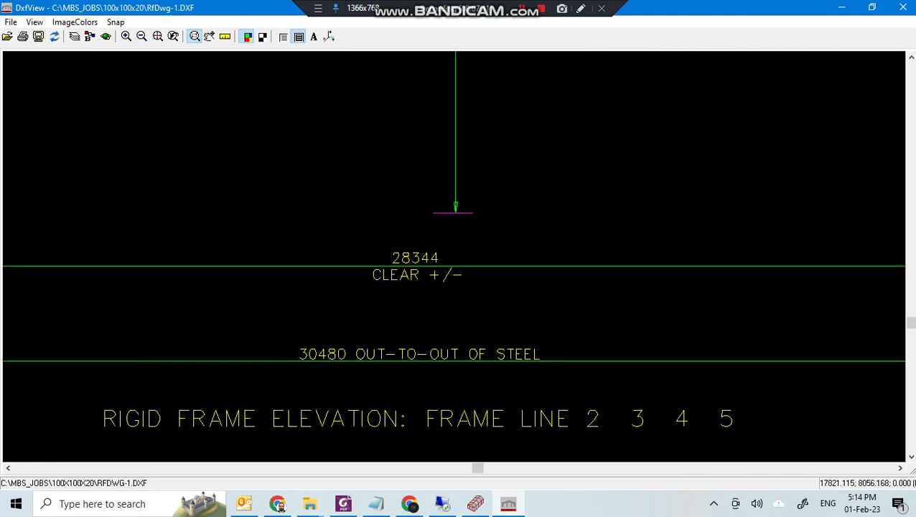
scroll(460, 288, down, 2)
scroll(431, 216, up, 1)
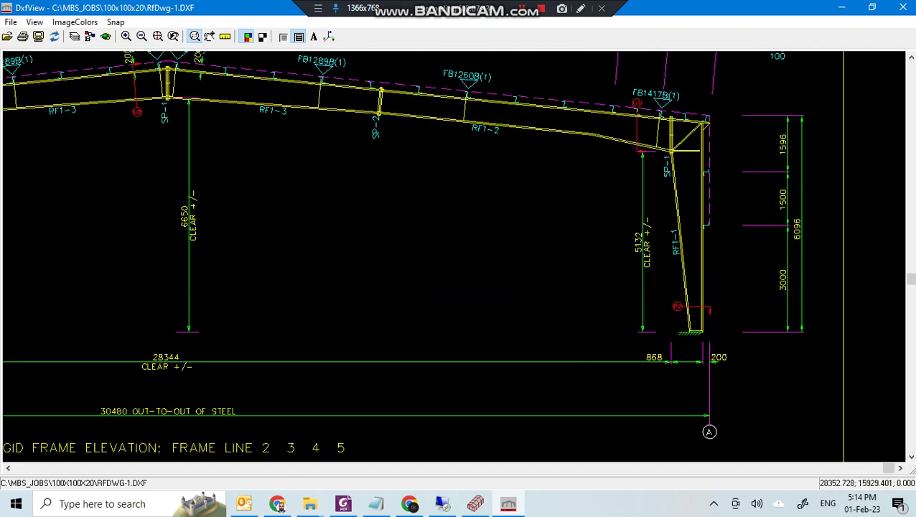
scroll(459, 259, down, 1)
scroll(470, 225, up, 3)
scroll(459, 258, down, 2)
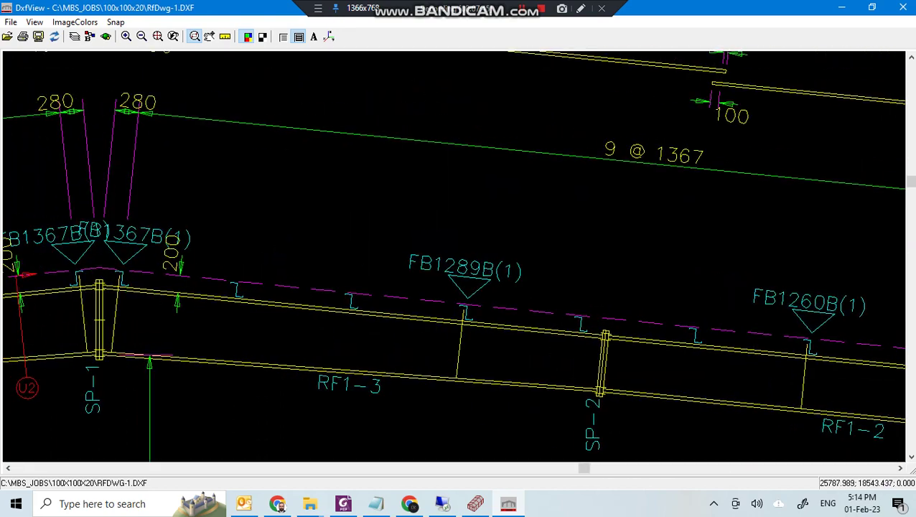
scroll(460, 258, down, 1)
scroll(459, 258, down, 1)
scroll(459, 258, up, 1)
scroll(460, 259, up, 1)
scroll(79, 83, up, 2)
scroll(79, 83, up, 1)
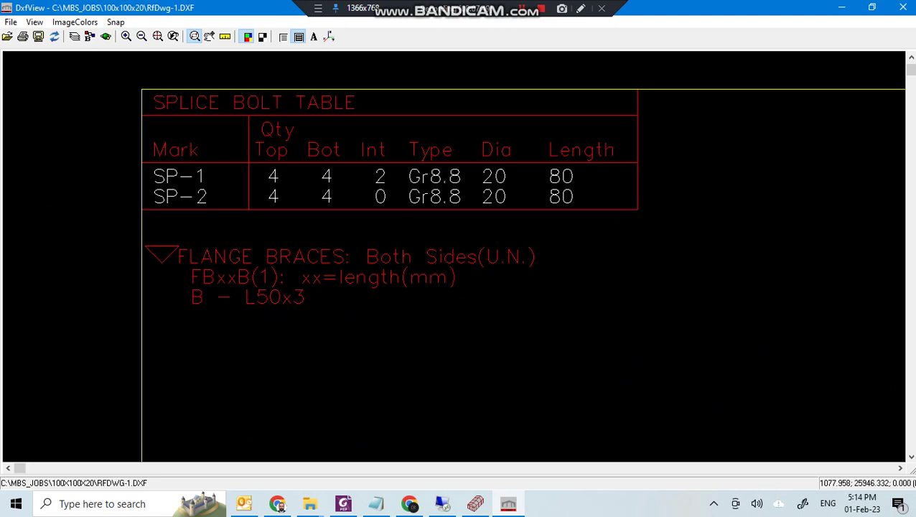
scroll(216, 180, down, 1)
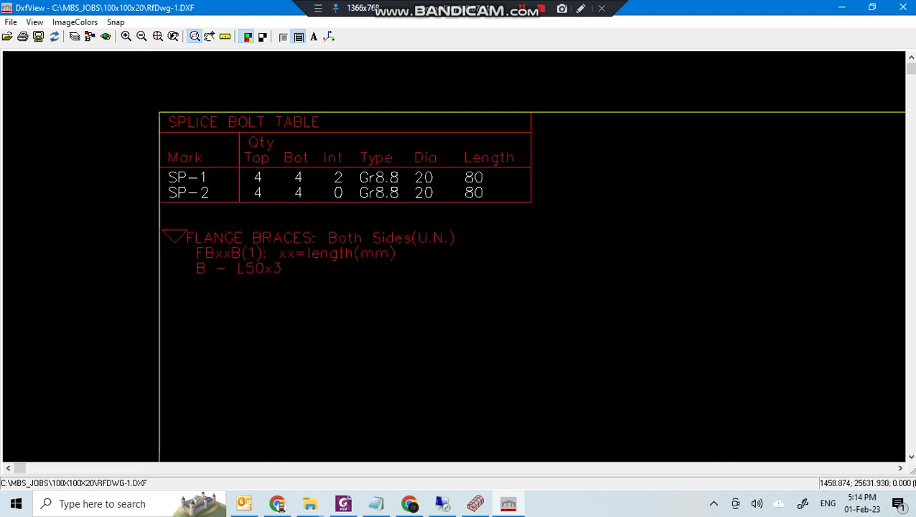
scroll(215, 179, down, 1)
scroll(287, 301, down, 1)
scroll(287, 302, up, 1)
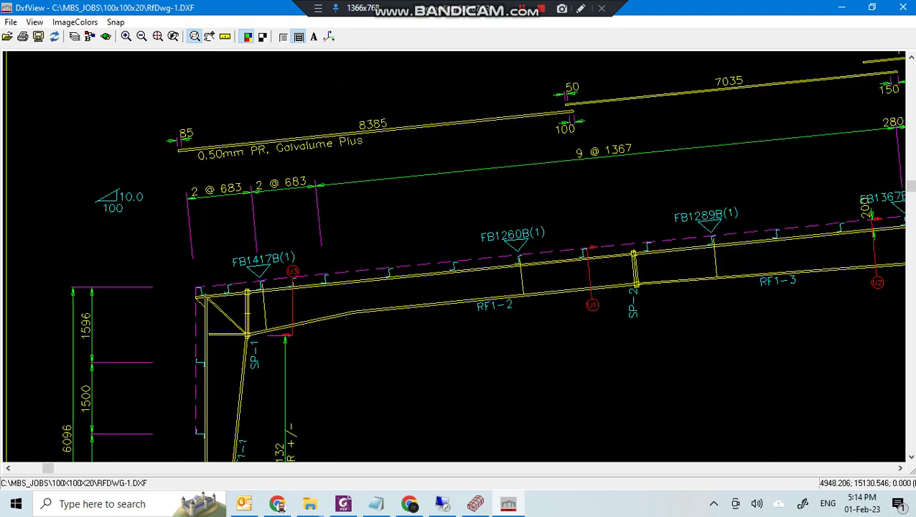
scroll(288, 302, up, 1)
scroll(284, 313, down, 1)
scroll(458, 258, down, 1)
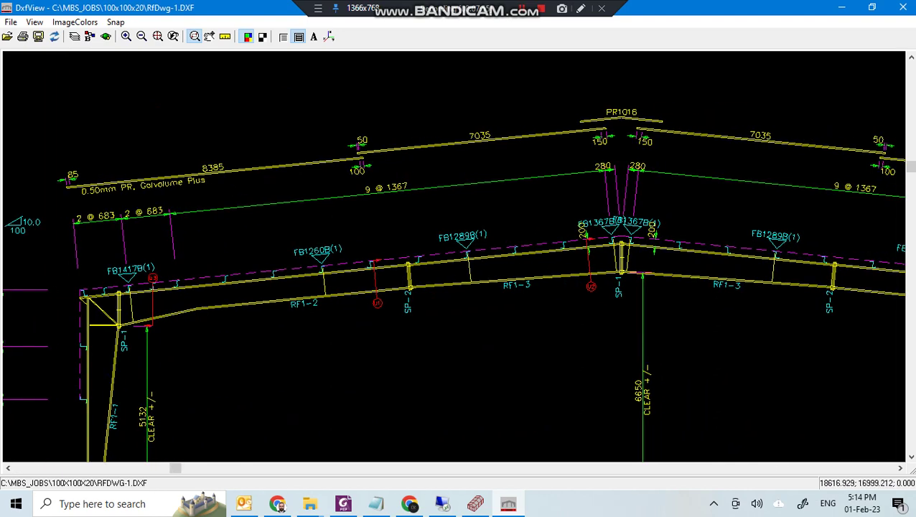
scroll(459, 258, up, 1)
scroll(458, 258, down, 1)
scroll(121, 103, down, 1)
scroll(122, 104, down, 1)
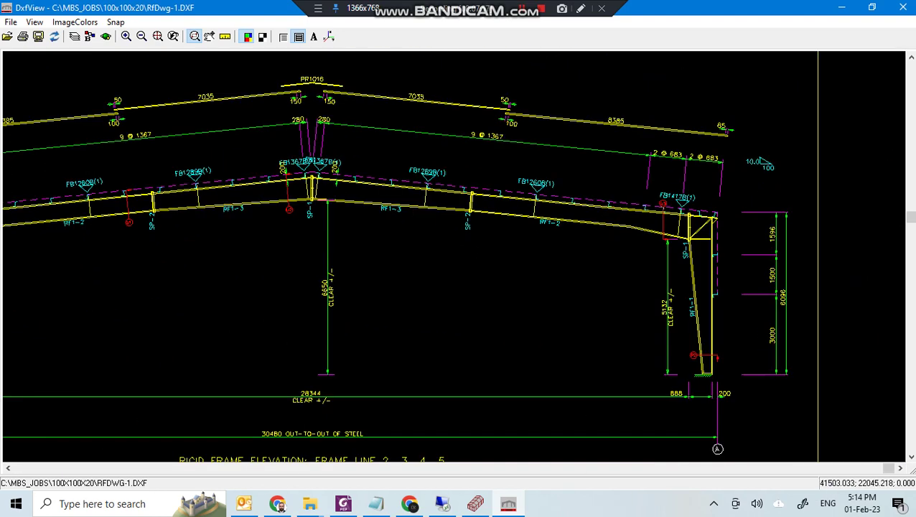